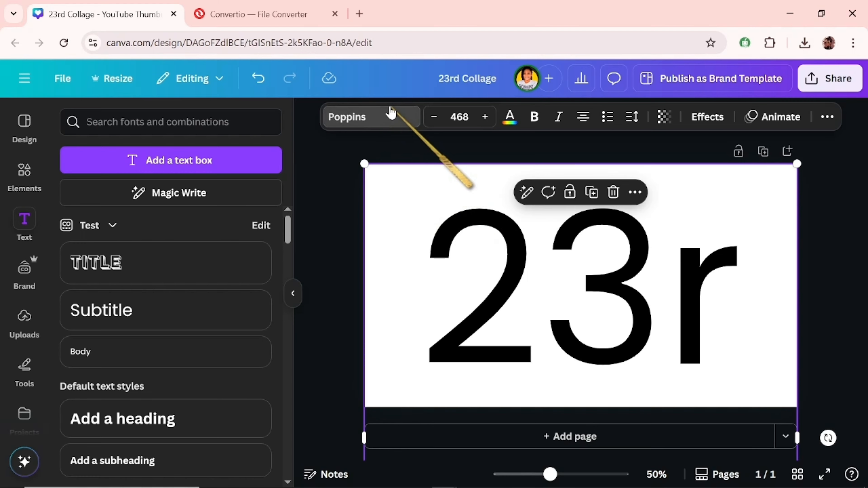
Step: Change the font of the 23rd text to Chunk Five
{"action": "left_click", "coordinate": [382, 118]}
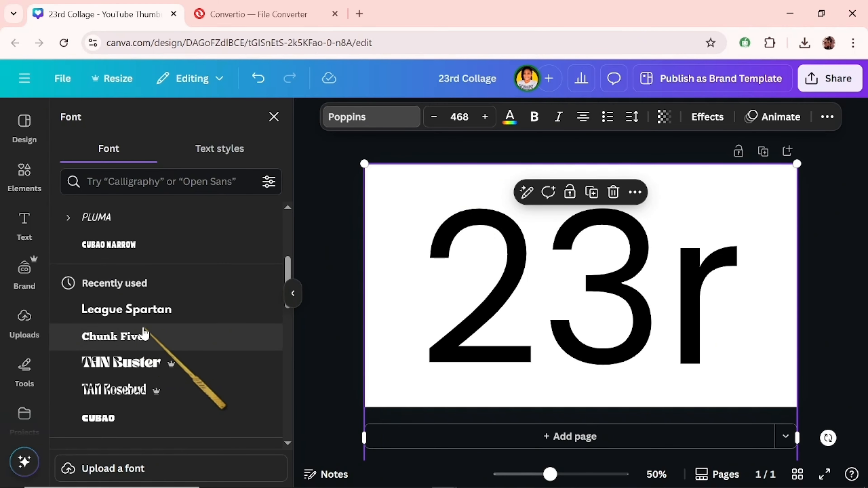
{"action": "left_click", "coordinate": [143, 337]}
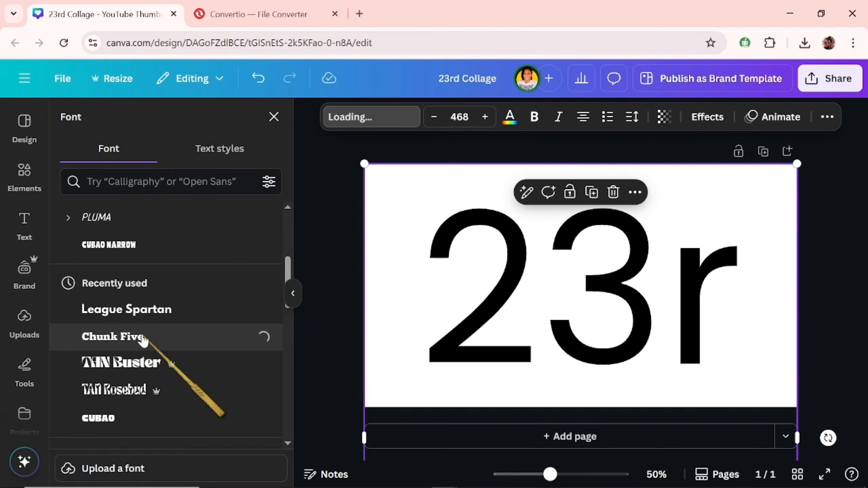
{"action": "left_click_drag", "start_coordinate": [550, 474], "coordinate": [527, 474]}
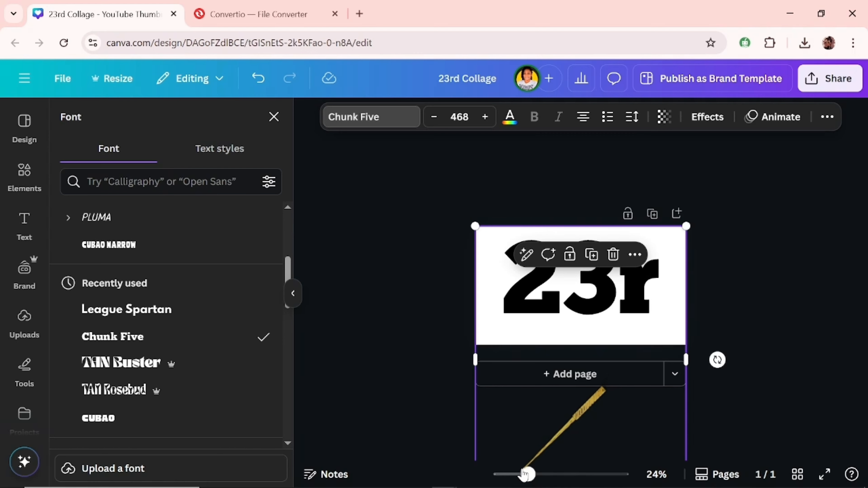
Step: Format the letters "rd" after 23 as superscript and move the text slightly down on the page
{"action": "left_click", "coordinate": [629, 291]}
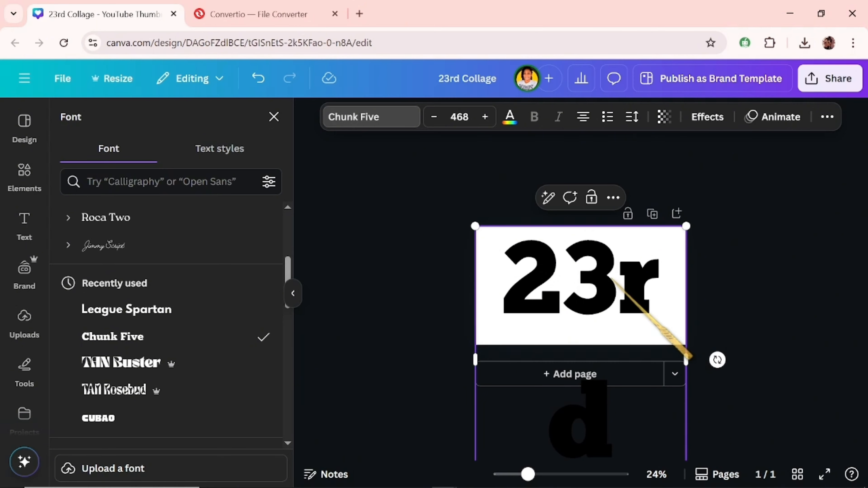
{"action": "key", "text": "shift+Right"}
{"action": "key", "text": "shift+Right"}
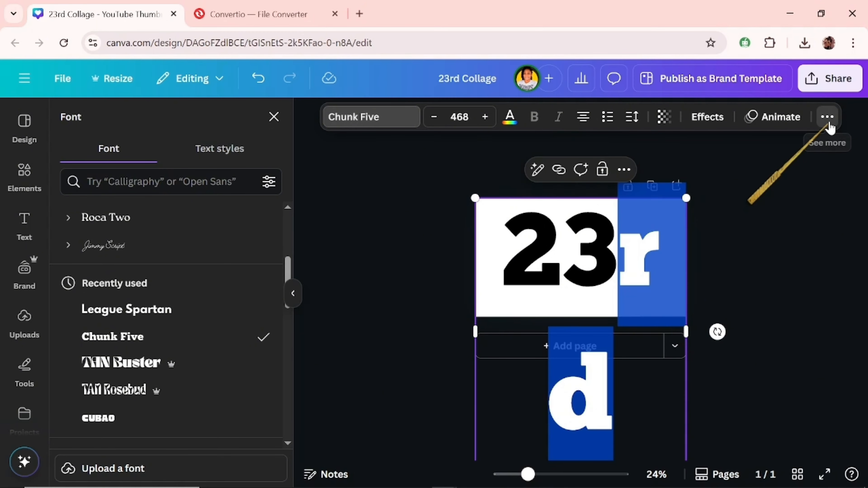
{"action": "left_click", "coordinate": [827, 117]}
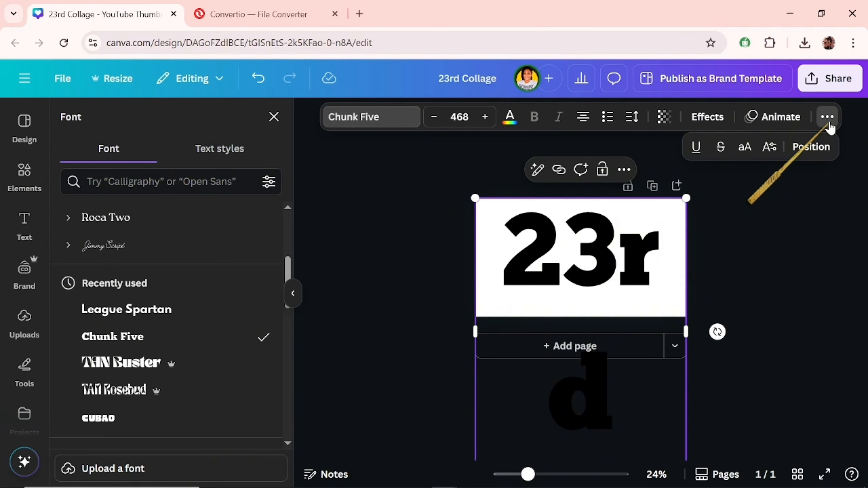
{"action": "left_click", "coordinate": [769, 148]}
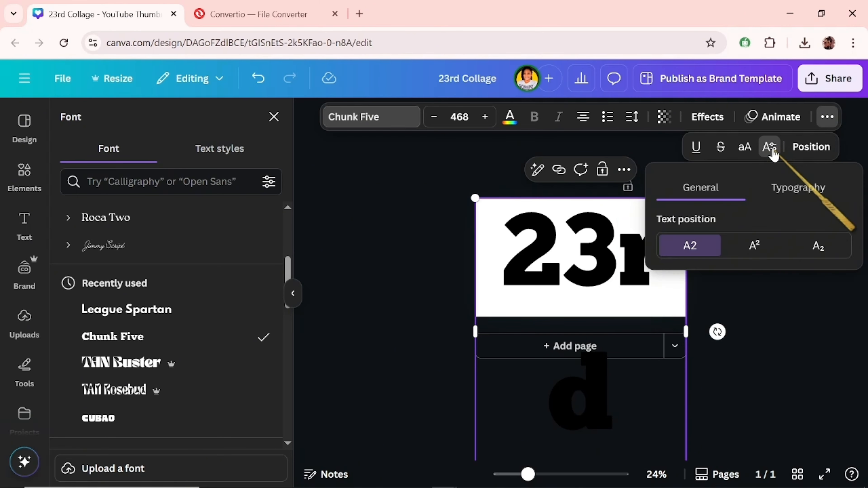
{"action": "left_click", "coordinate": [749, 246]}
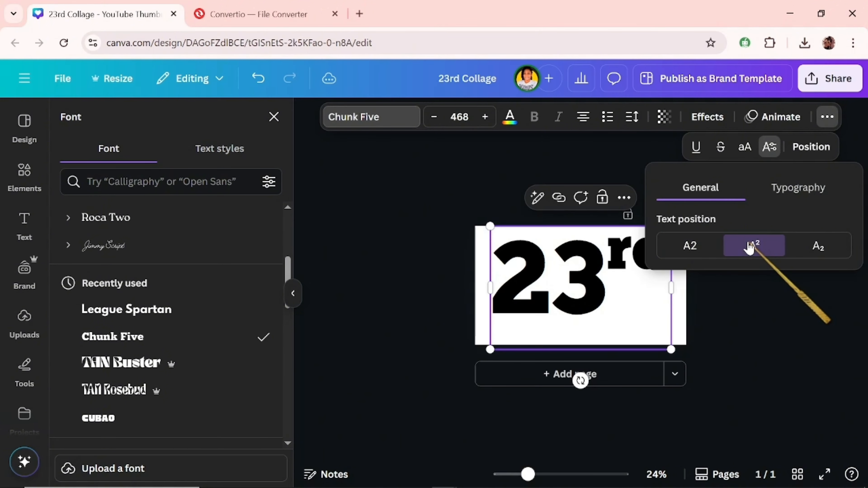
{"action": "left_click", "coordinate": [610, 275]}
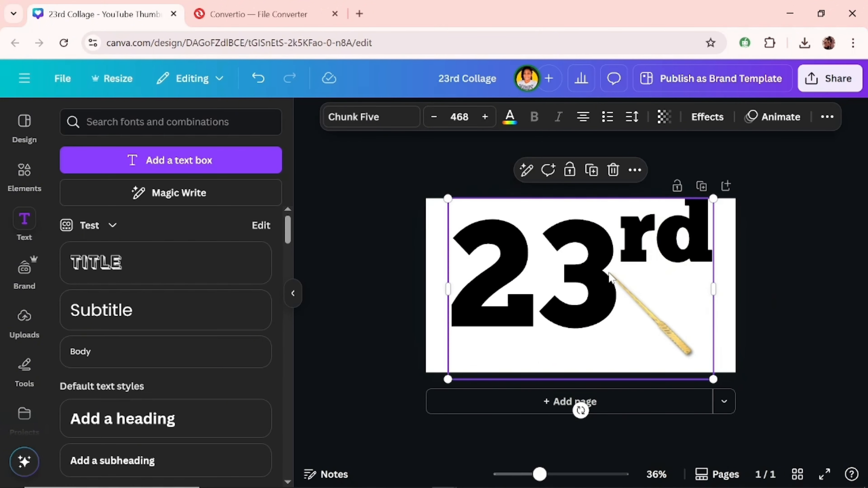
{"action": "left_click_drag", "start_coordinate": [609, 273], "coordinate": [603, 290]}
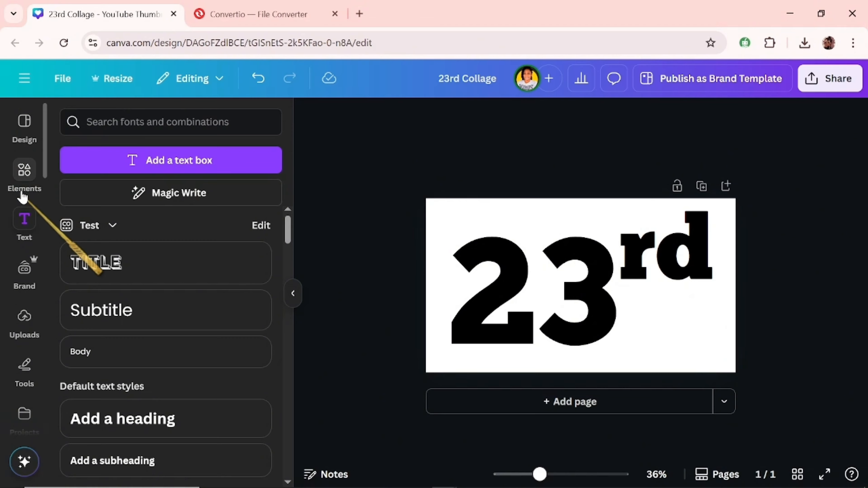
Step: Find Line graphics in the elements library and add the thin straight white line to the page
{"action": "left_click", "coordinate": [25, 171]}
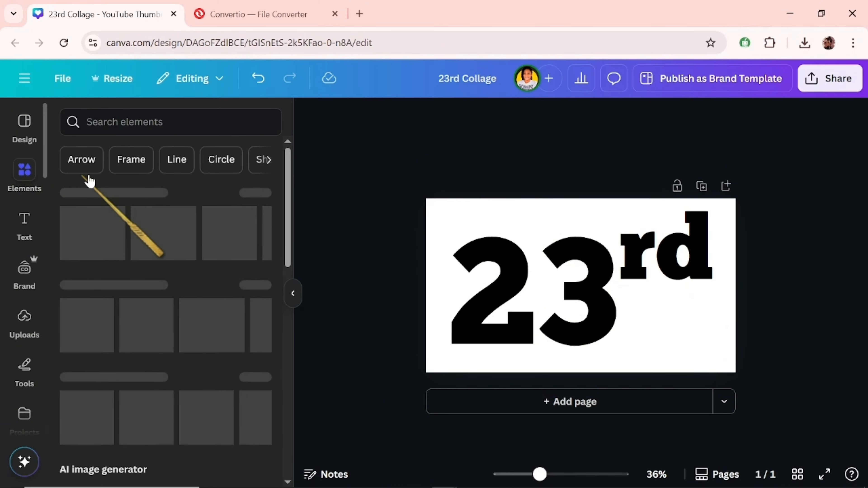
{"action": "left_click", "coordinate": [177, 167]}
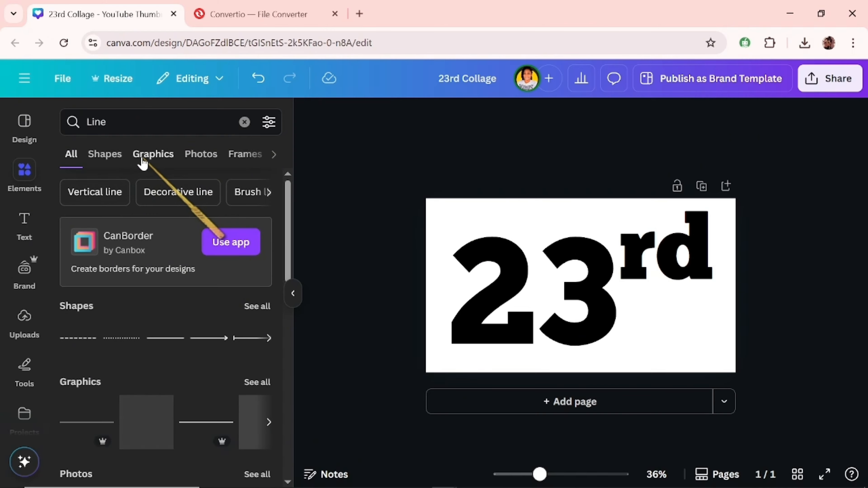
{"action": "left_click", "coordinate": [142, 161]}
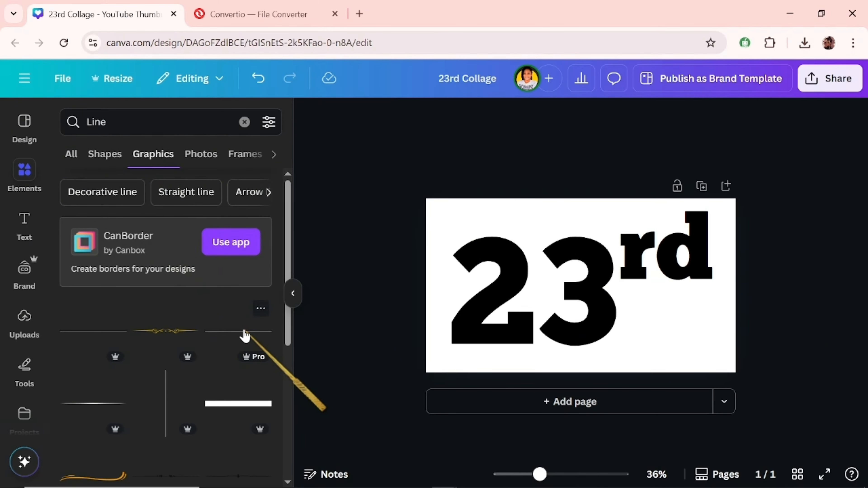
{"action": "left_click", "coordinate": [244, 332]}
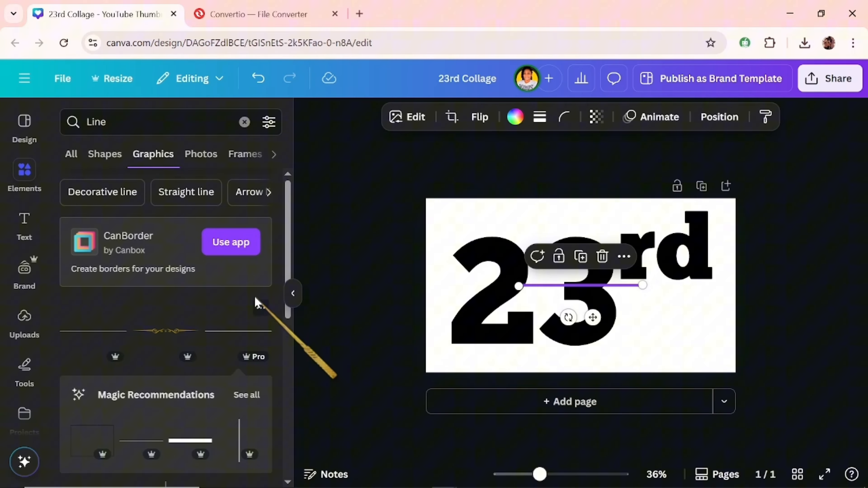
{"action": "left_click", "coordinate": [514, 117]}
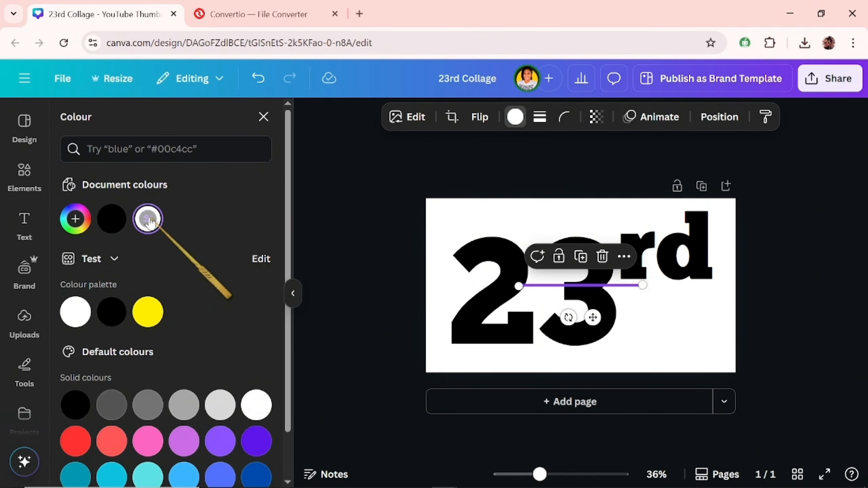
Step: Stretch the white line horizontally beyond both page edges and lower it across the bottom half of the digits
{"action": "left_click_drag", "start_coordinate": [518, 285], "coordinate": [393, 286]}
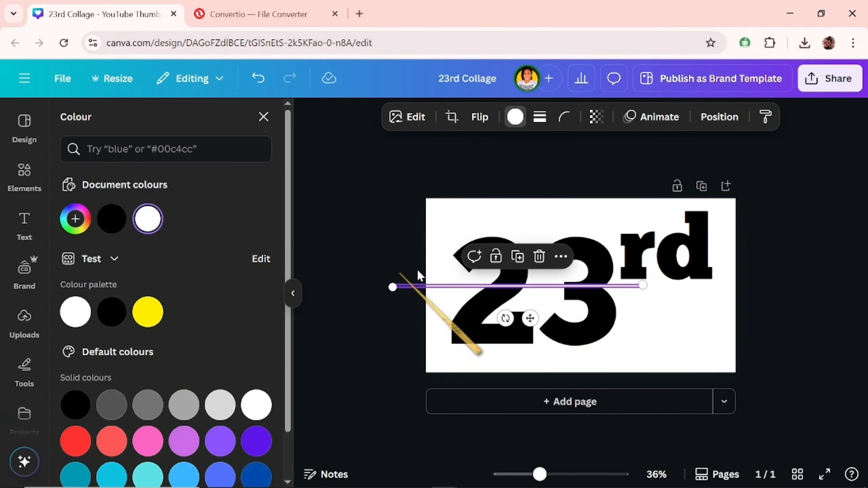
{"action": "left_click_drag", "start_coordinate": [639, 283], "coordinate": [755, 285]}
{"action": "left_click_drag", "start_coordinate": [531, 290], "coordinate": [531, 308]}
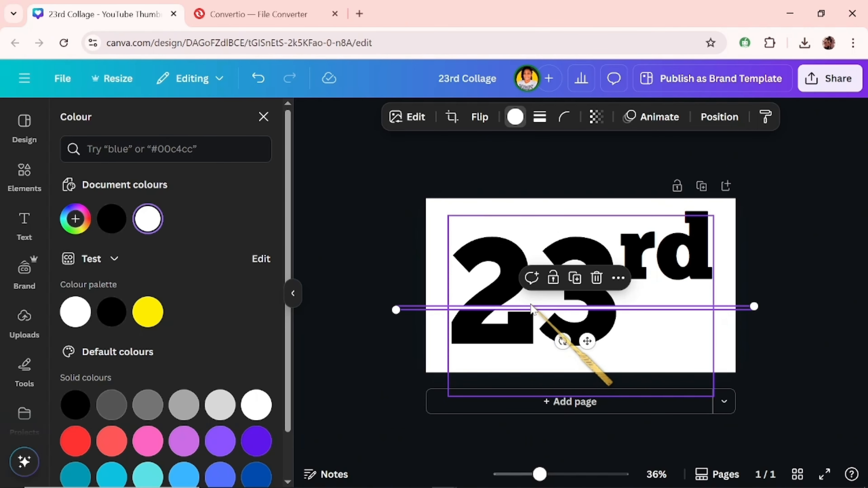
Step: Lock the 23rd text in place and collapse the side panel to enlarge the canvas area
{"action": "left_click", "coordinate": [516, 232]}
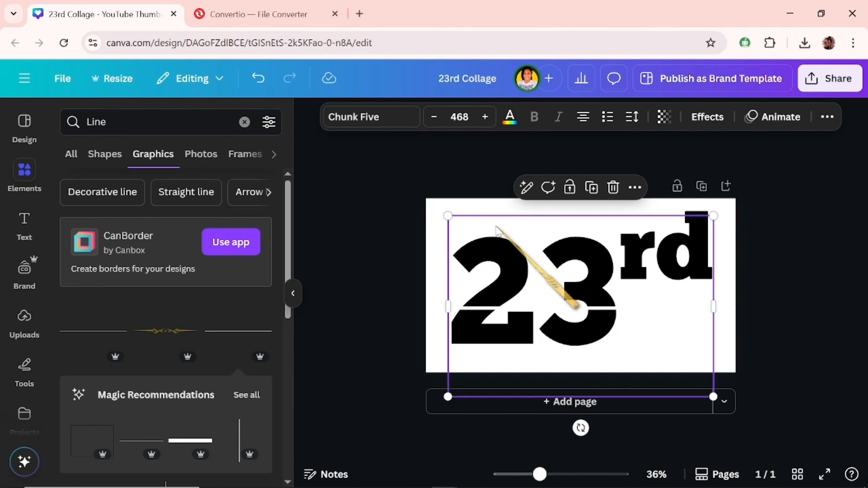
{"action": "left_click", "coordinate": [569, 187]}
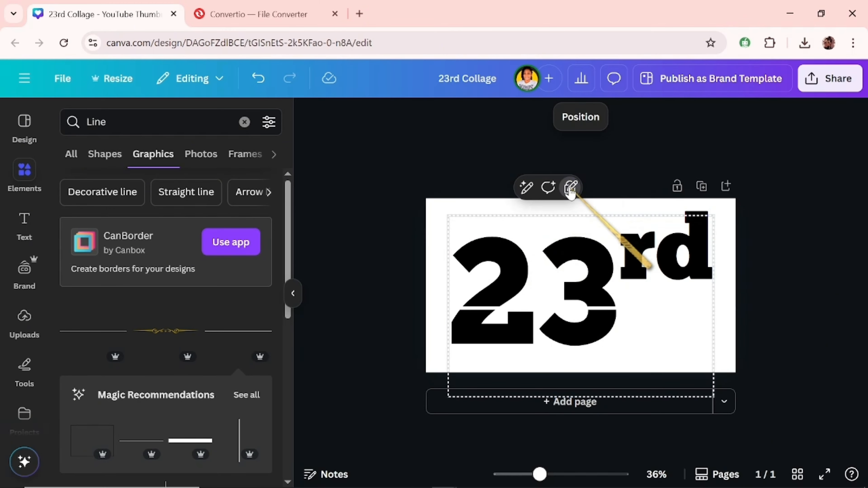
{"action": "left_click", "coordinate": [293, 294]}
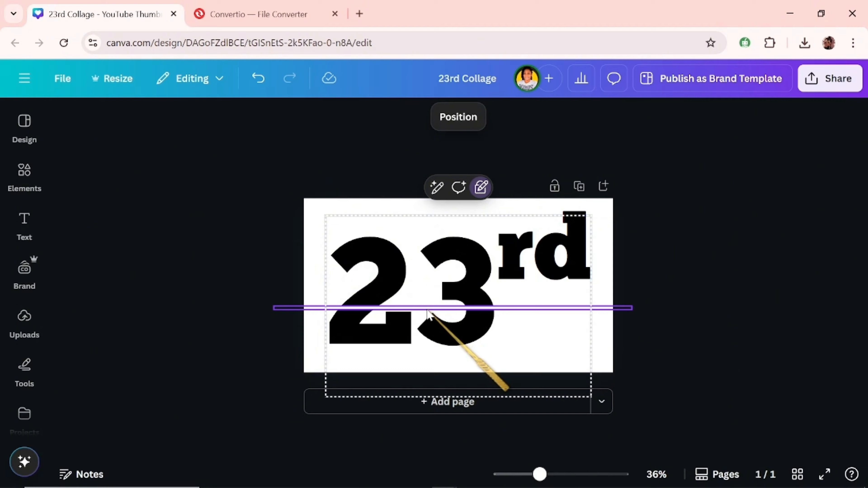
Step: Duplicate the horizontal white line and place the copy across the upper part of the digits
{"action": "left_click", "coordinate": [428, 309]}
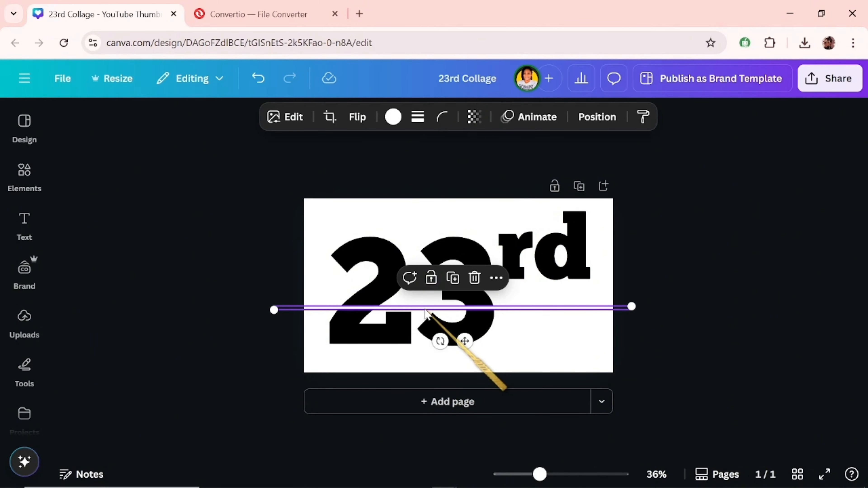
{"action": "left_click", "coordinate": [451, 277]}
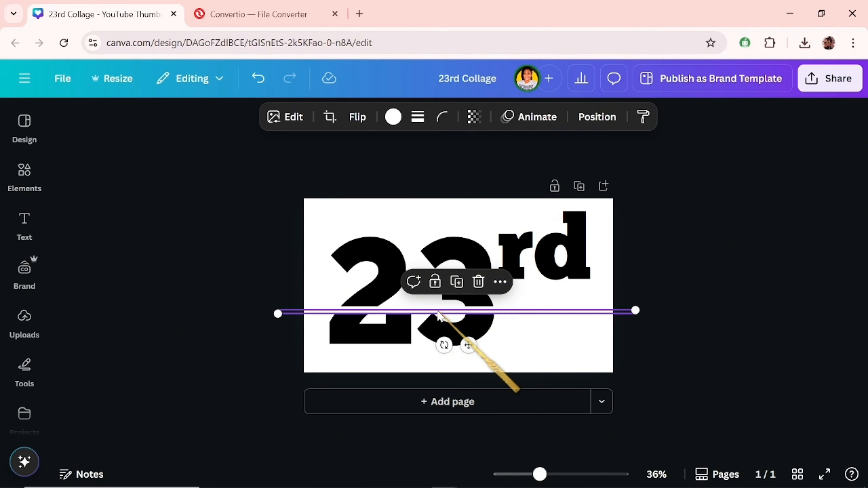
{"action": "mouse_move", "coordinate": [438, 314]}
{"action": "left_mouse_down"}
{"action": "mouse_move", "coordinate": [436, 267]}
{"action": "mouse_move", "coordinate": [427, 316]}
{"action": "left_mouse_up"}
Step: Split the digits vertically with two copies of the lower white line rotated to 90°, one through the 3 and one through the 2
{"action": "left_click", "coordinate": [426, 309]}
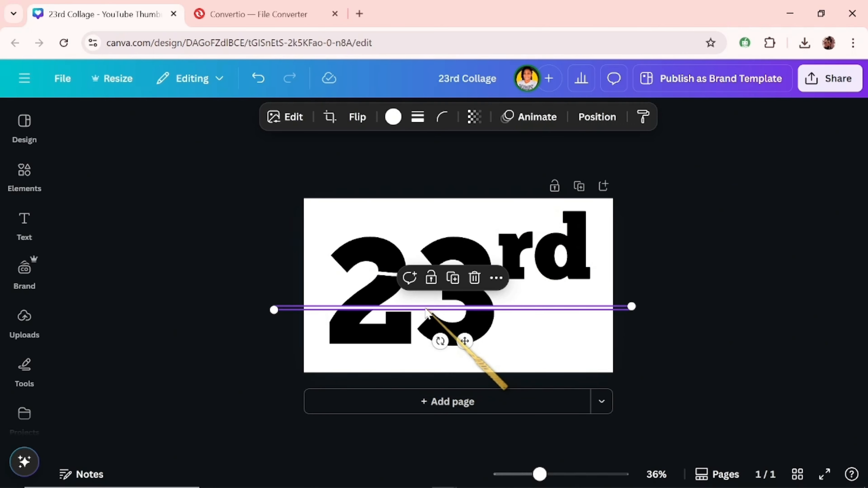
{"action": "left_click", "coordinate": [452, 278]}
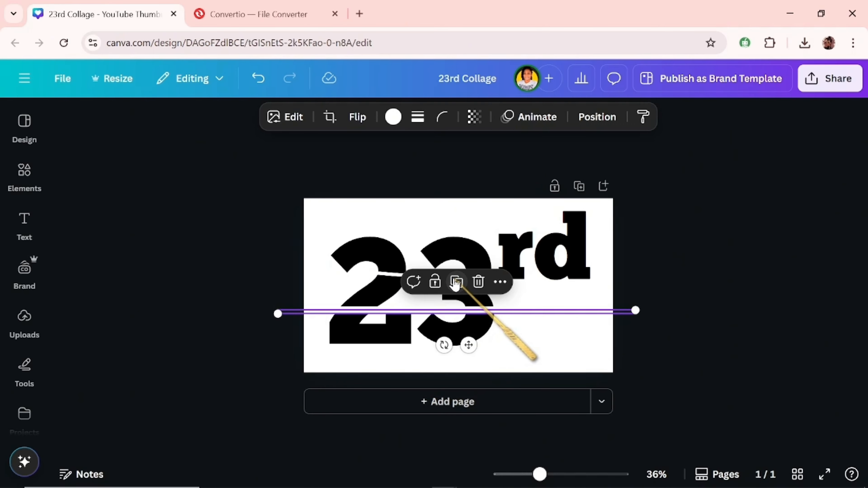
{"action": "left_click", "coordinate": [597, 117]}
{"action": "scroll", "coordinate": [287, 401], "scroll_direction": "down", "scroll_amount": 3}
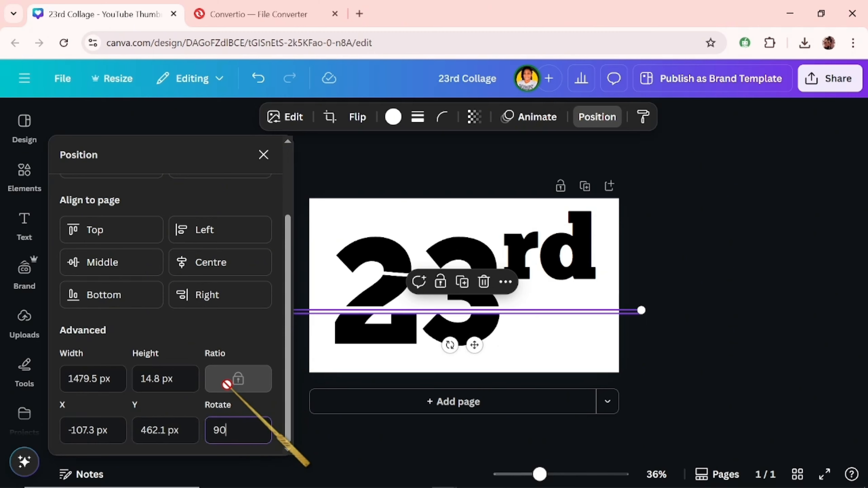
{"action": "key", "text": "Return"}
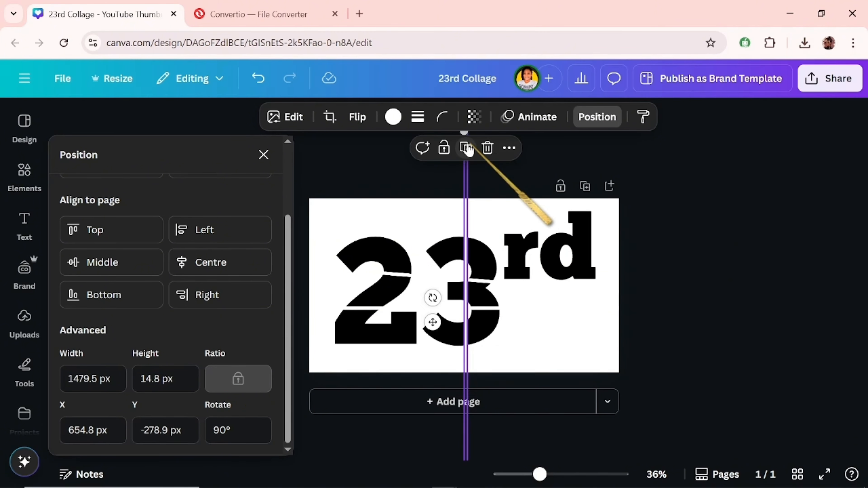
{"action": "left_click", "coordinate": [466, 148]}
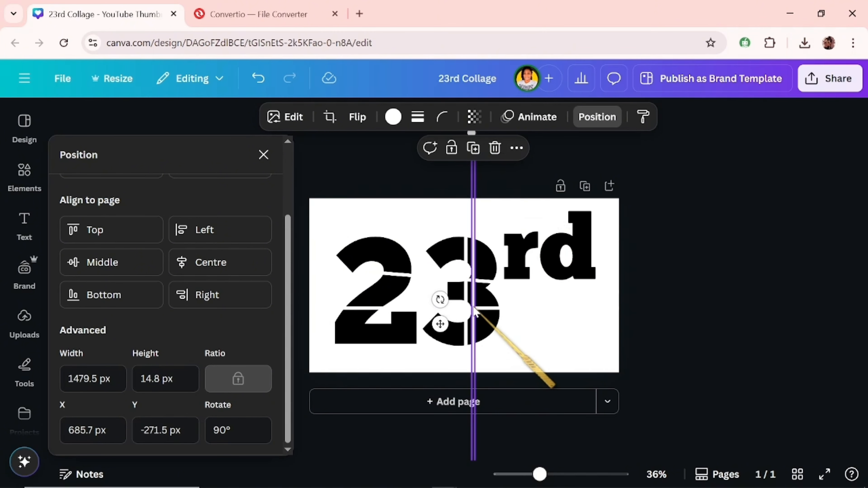
{"action": "left_click_drag", "start_coordinate": [474, 310], "coordinate": [378, 291]}
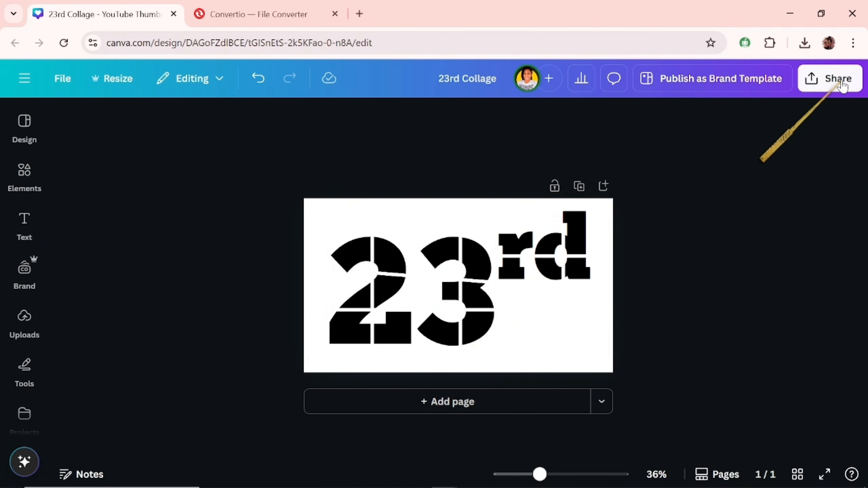
Step: Download the 23rd Collage design as a PNG file at size 1 (1,280 × 720 px)
{"action": "left_click", "coordinate": [830, 80]}
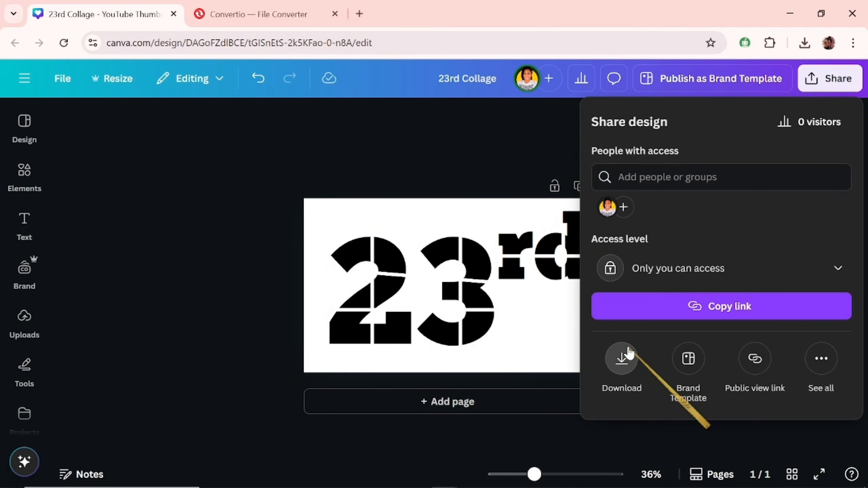
{"action": "left_click", "coordinate": [627, 354]}
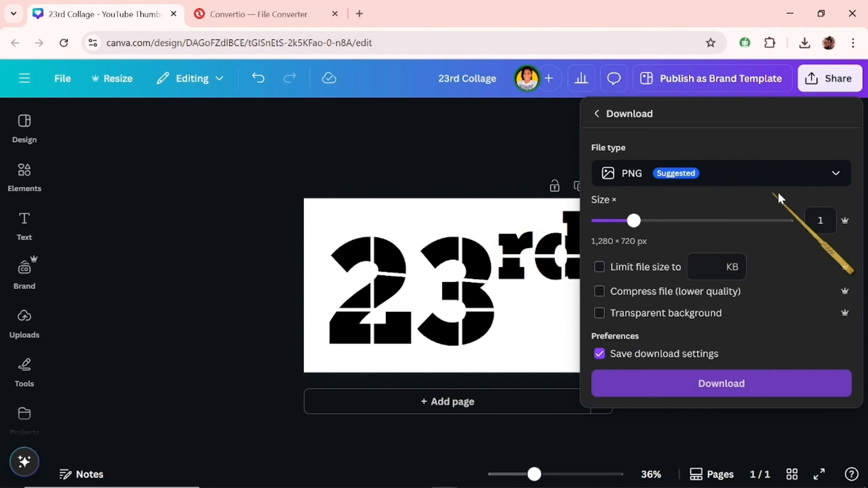
{"action": "left_click", "coordinate": [658, 393]}
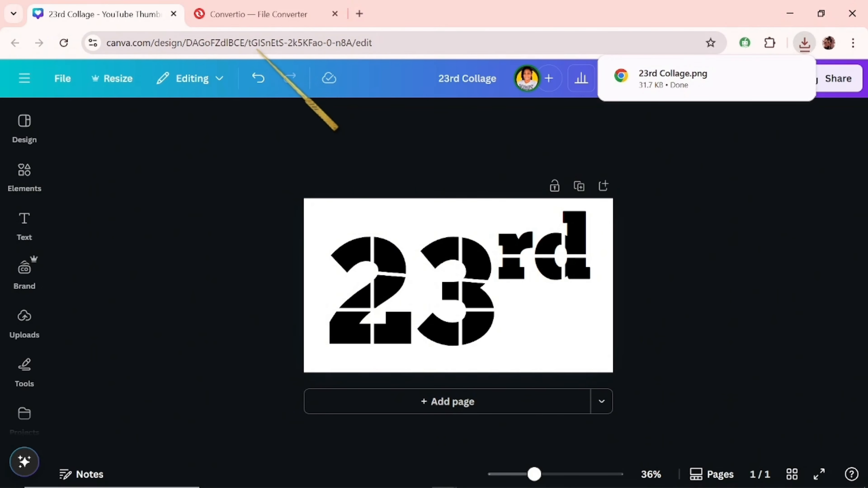
Step: Switch to Convertio and upload the 23rd Collage image from the Videos folder for conversion
{"action": "left_click", "coordinate": [256, 16]}
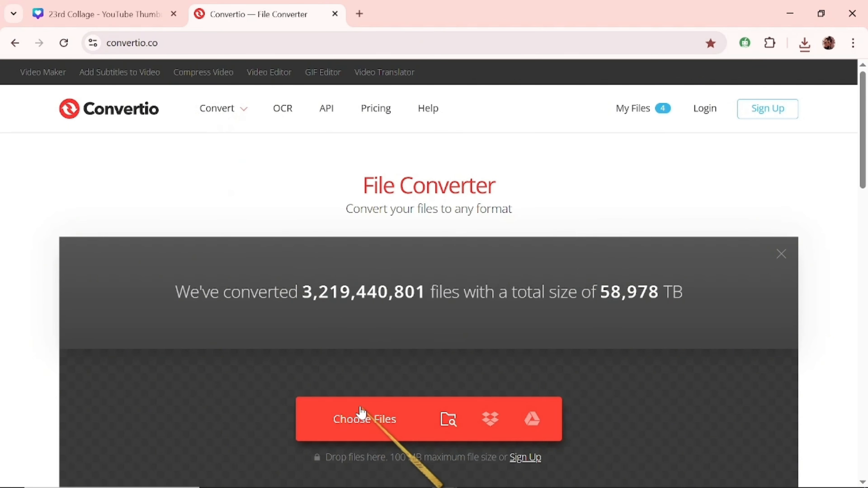
{"action": "left_click", "coordinate": [355, 422]}
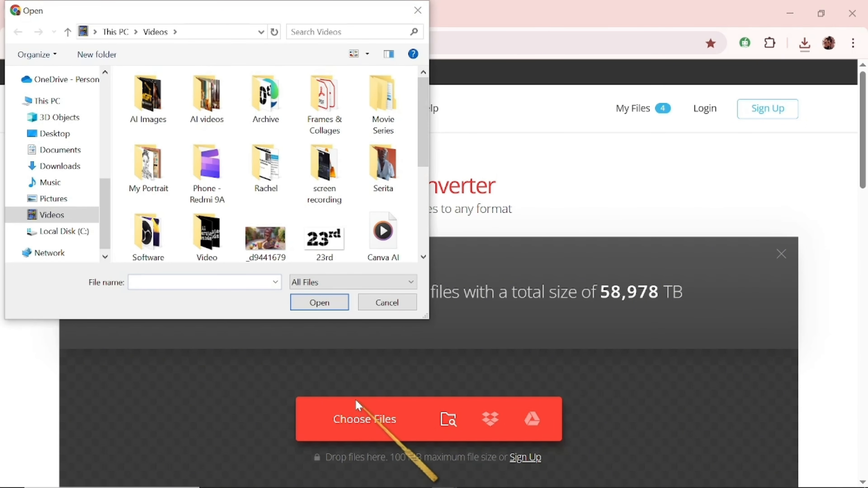
{"action": "left_click", "coordinate": [327, 252]}
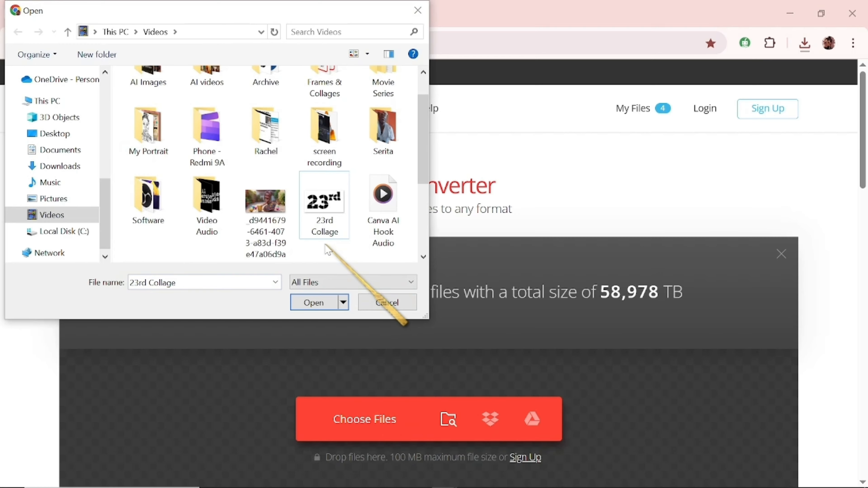
{"action": "double_click", "coordinate": [334, 219]}
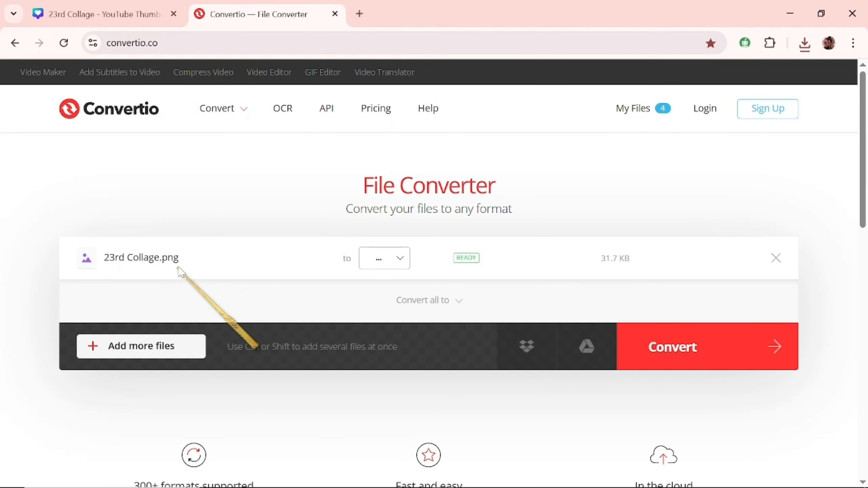
Step: Set the output format of 23rd Collage.png to the vector format SVG and run the conversion
{"action": "left_click", "coordinate": [401, 265]}
{"action": "mouse_move", "coordinate": [412, 155]}
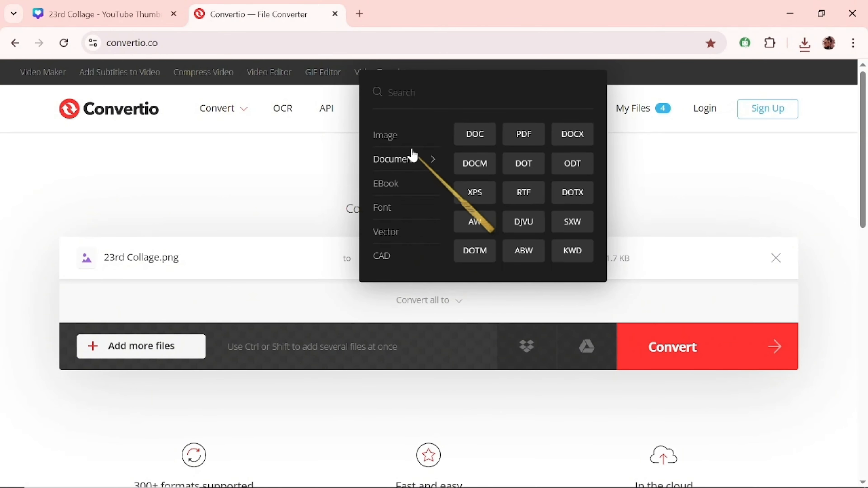
{"action": "mouse_move", "coordinate": [386, 151]}
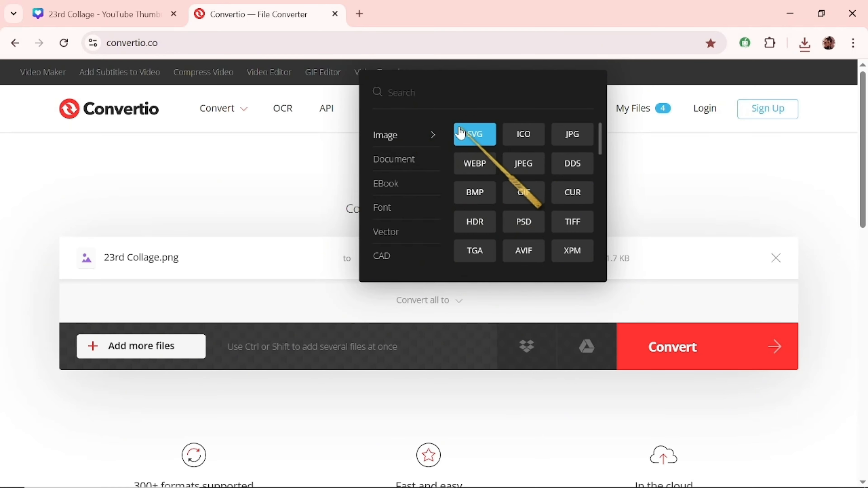
{"action": "mouse_move", "coordinate": [383, 236]}
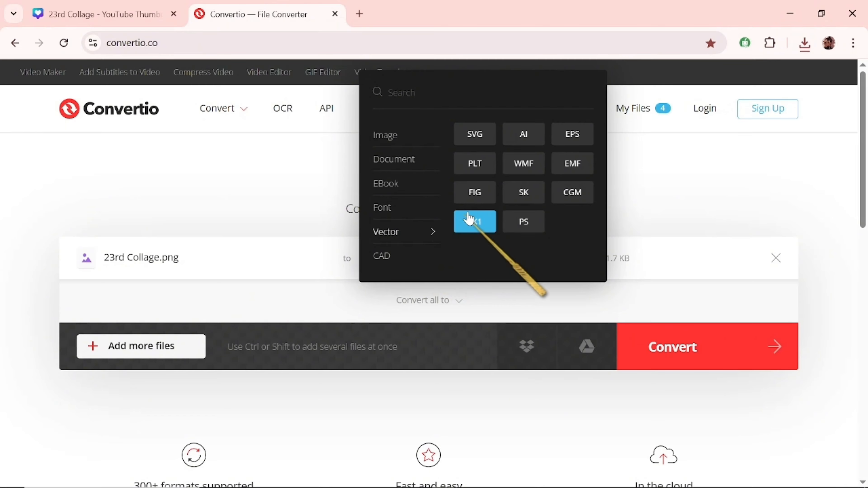
{"action": "left_click", "coordinate": [484, 137]}
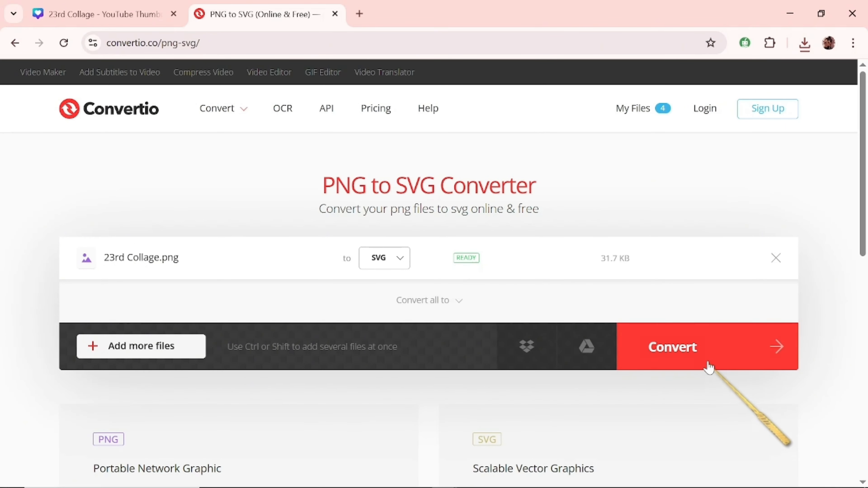
{"action": "left_click", "coordinate": [707, 354]}
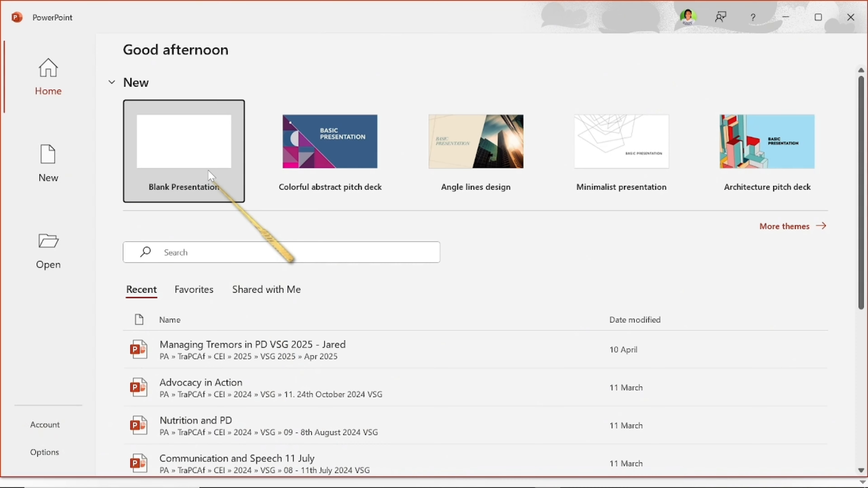
Step: Switch to PowerPoint, create a blank presentation and delete the title and subtitle placeholders from the slide
{"action": "left_click", "coordinate": [205, 161]}
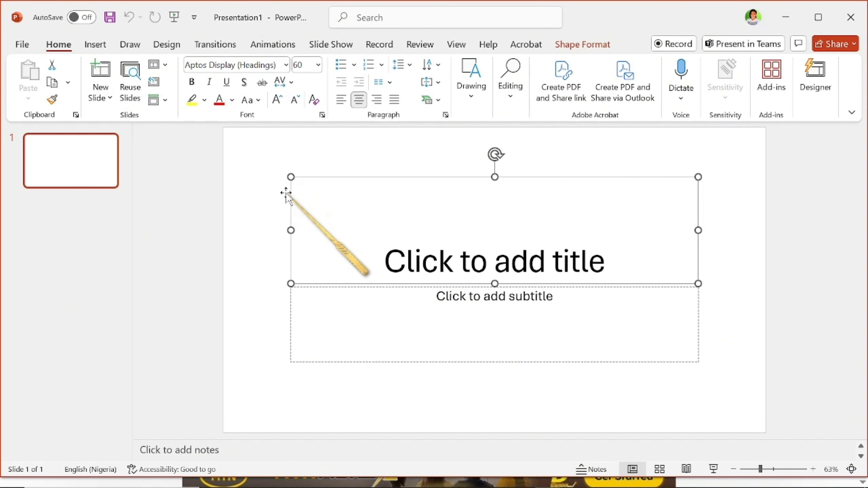
{"action": "key", "text": "Delete"}
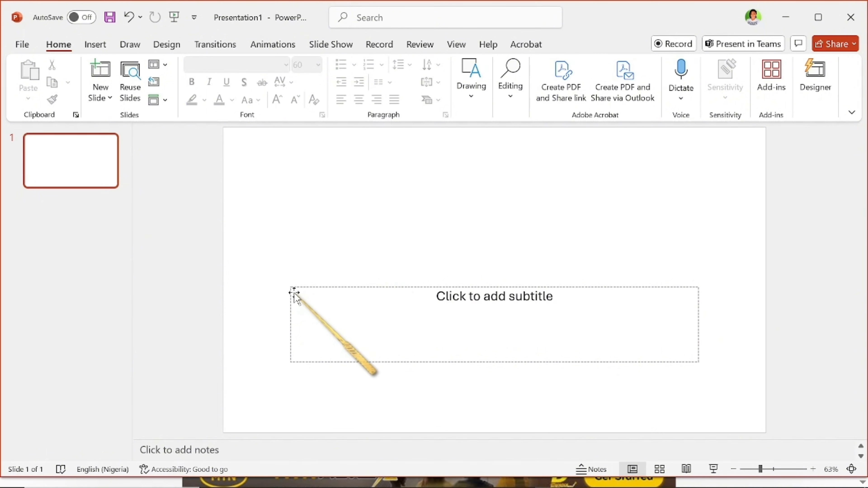
{"action": "left_click", "coordinate": [287, 296]}
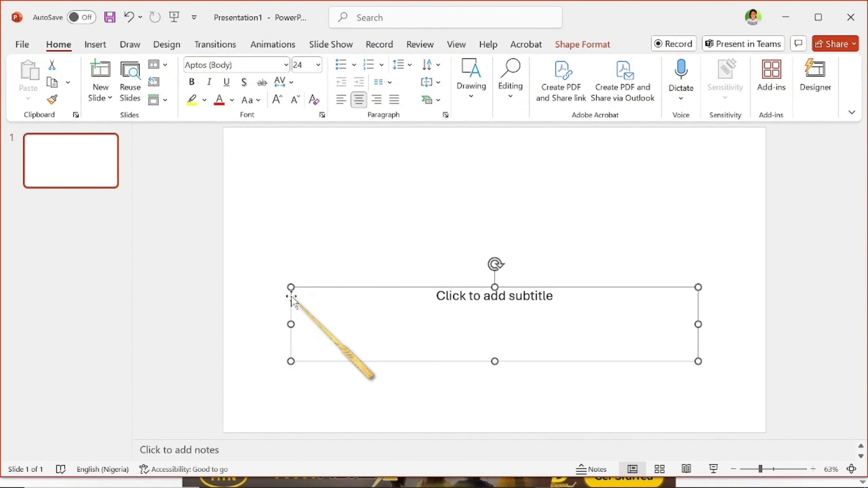
{"action": "key", "text": "Delete"}
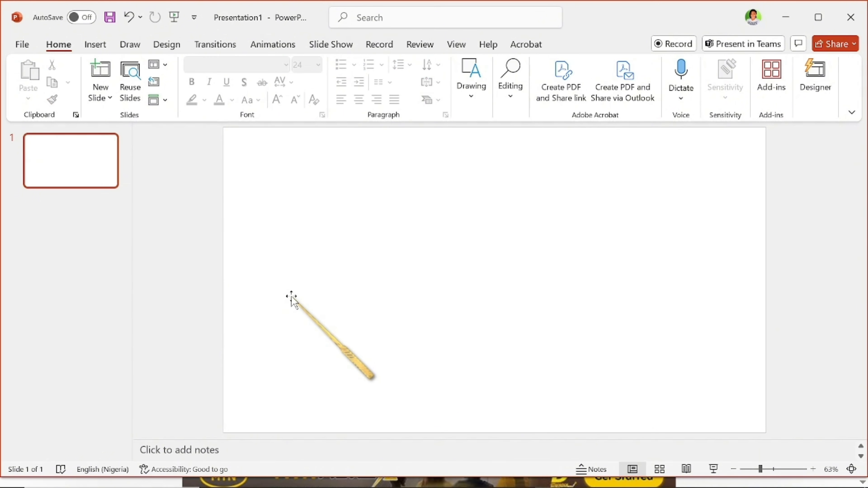
Step: Insert the 23rd-Collage SVG file from the device's Videos folder onto the slide and convert the graphic to a shape
{"action": "left_click", "coordinate": [93, 45]}
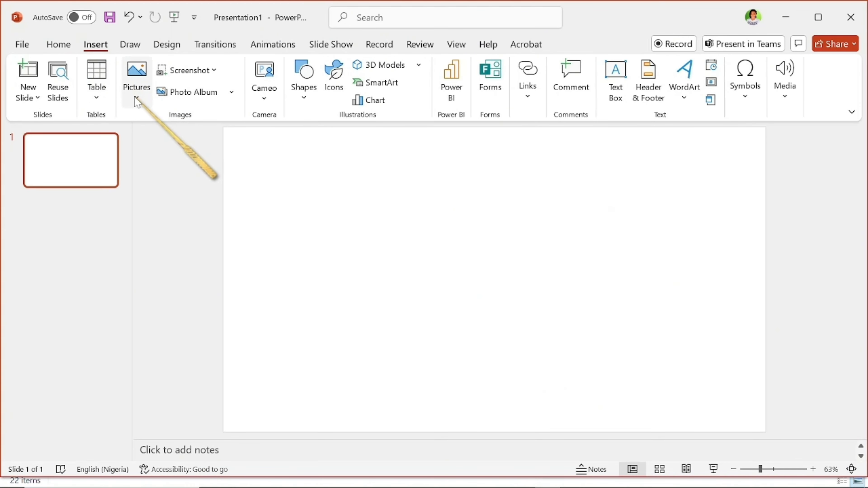
{"action": "left_click", "coordinate": [137, 99]}
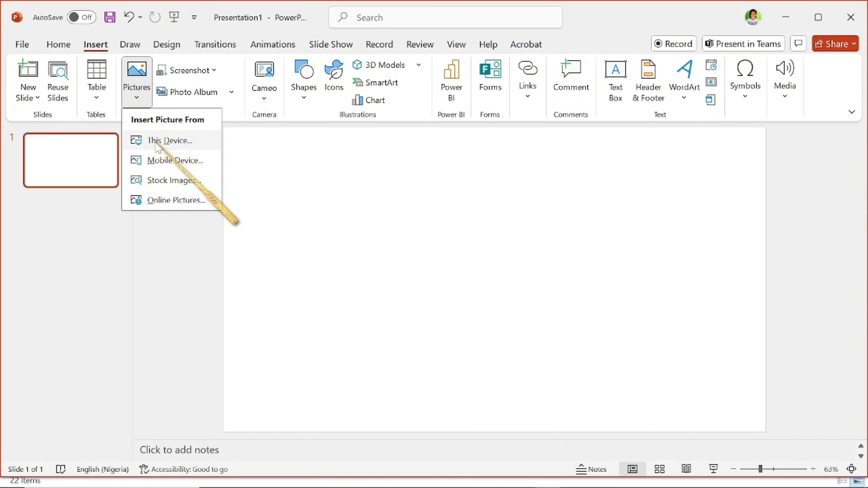
{"action": "left_click", "coordinate": [156, 143]}
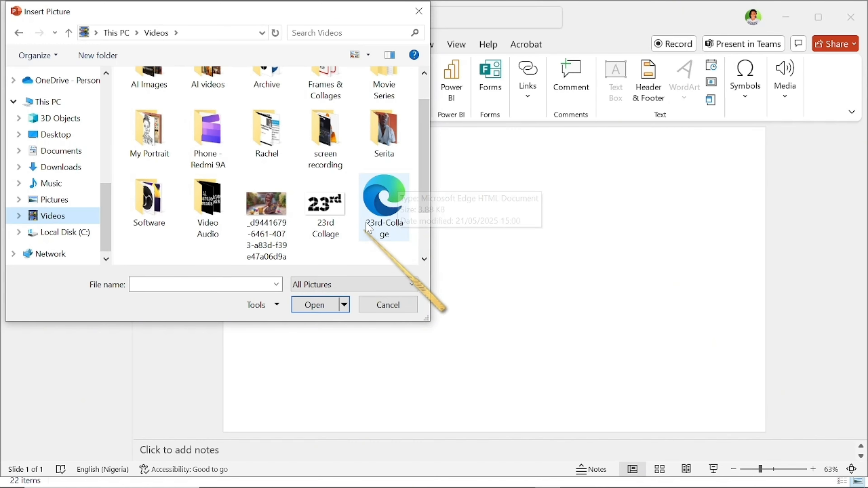
{"action": "double_click", "coordinate": [381, 212]}
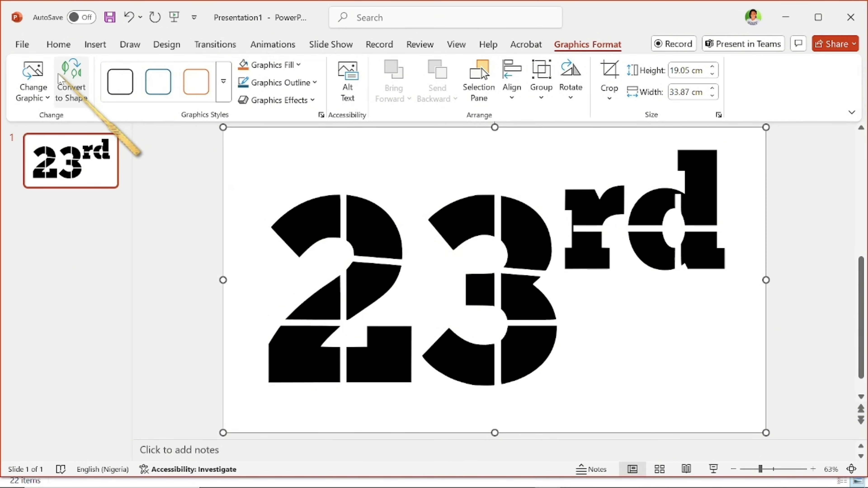
{"action": "left_click", "coordinate": [67, 75]}
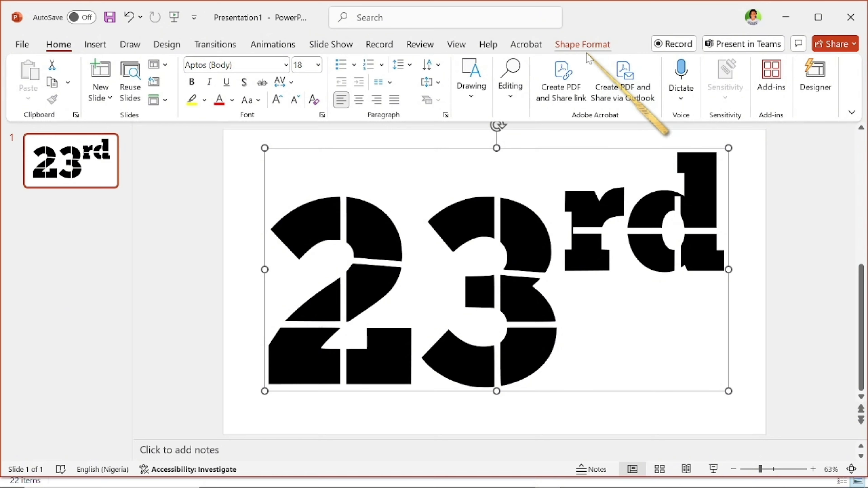
{"action": "left_click", "coordinate": [596, 50]}
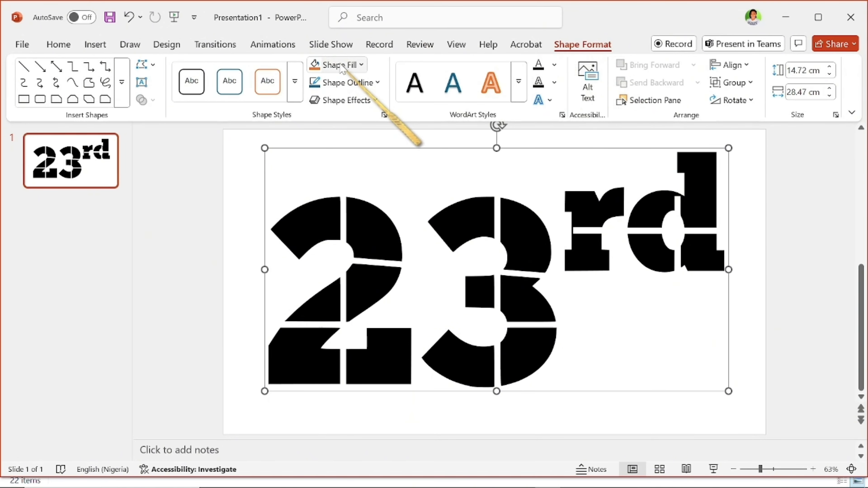
{"action": "left_click", "coordinate": [361, 65]}
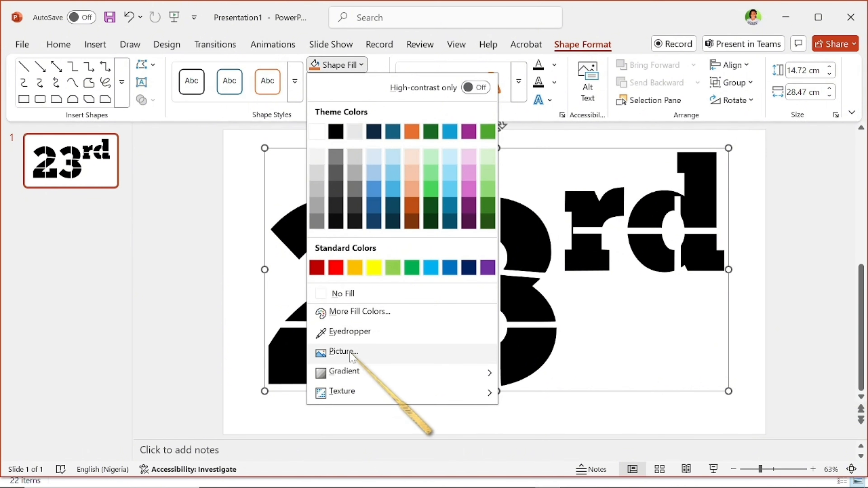
{"action": "left_click", "coordinate": [352, 356]}
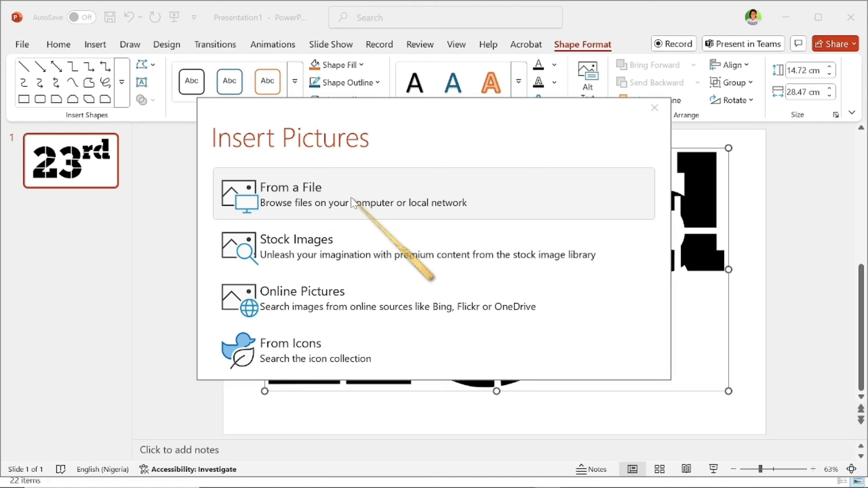
{"action": "left_click", "coordinate": [354, 193]}
{"action": "left_click", "coordinate": [178, 221]}
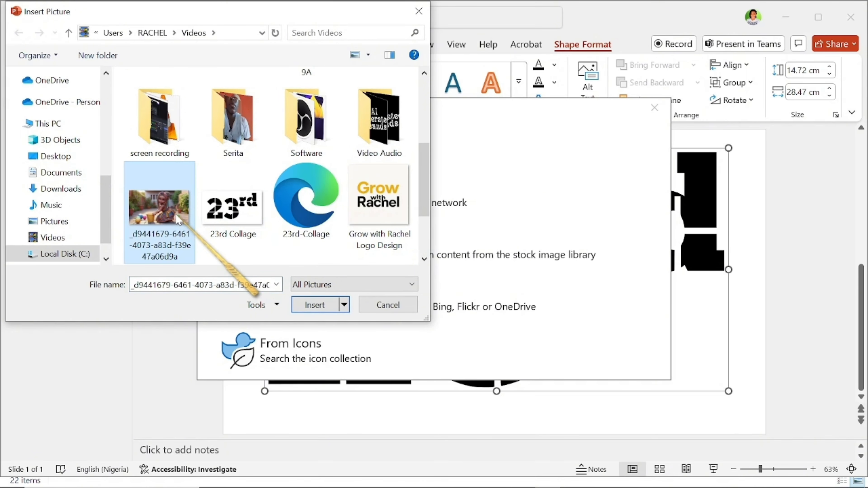
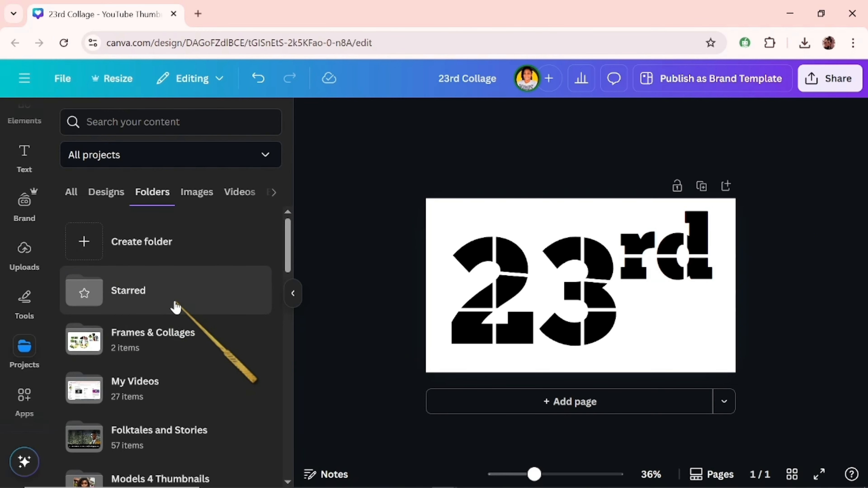
Step: Upload the 23rd Collage PDF from the device's Videos folder into the Frames & Collages project folder
{"action": "left_click", "coordinate": [24, 249]}
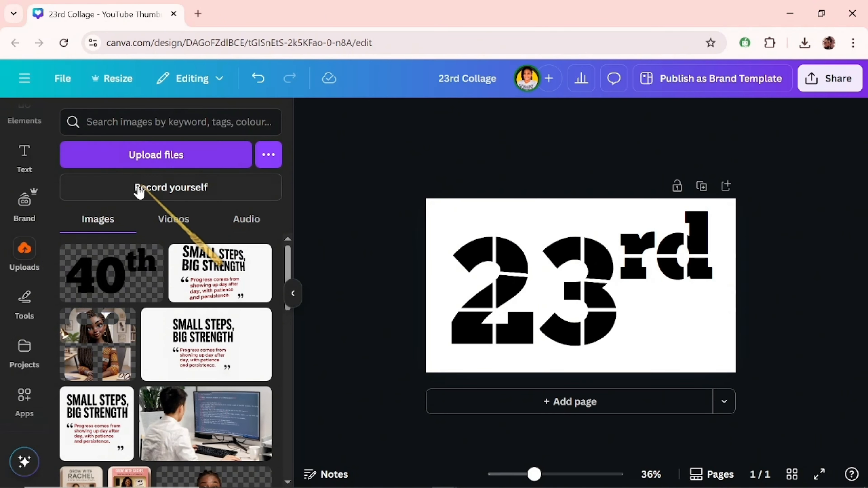
{"action": "left_click", "coordinate": [24, 347]}
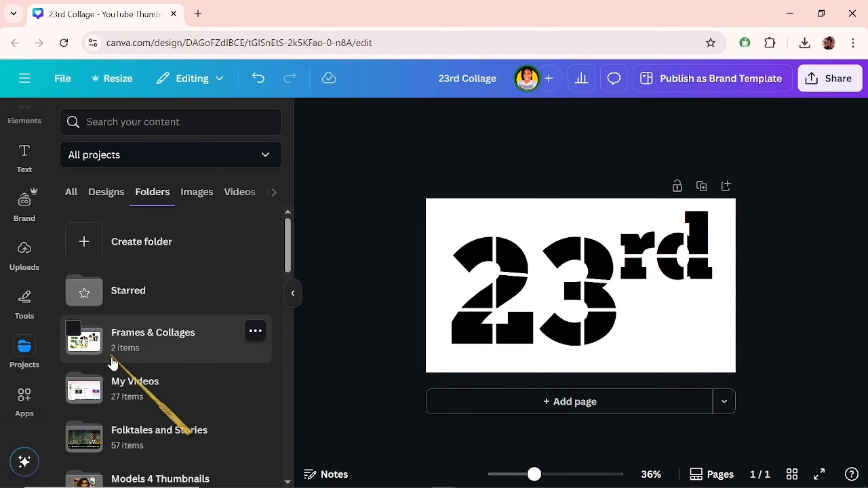
{"action": "left_click", "coordinate": [129, 348]}
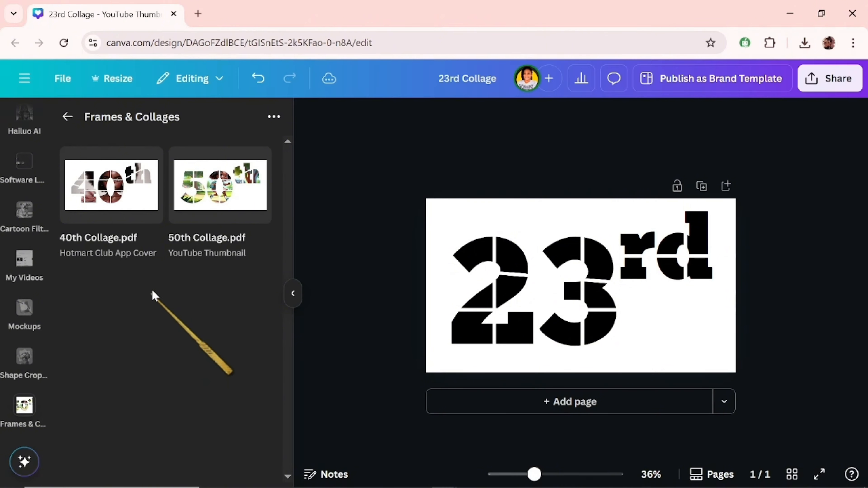
{"action": "left_click", "coordinate": [273, 116]}
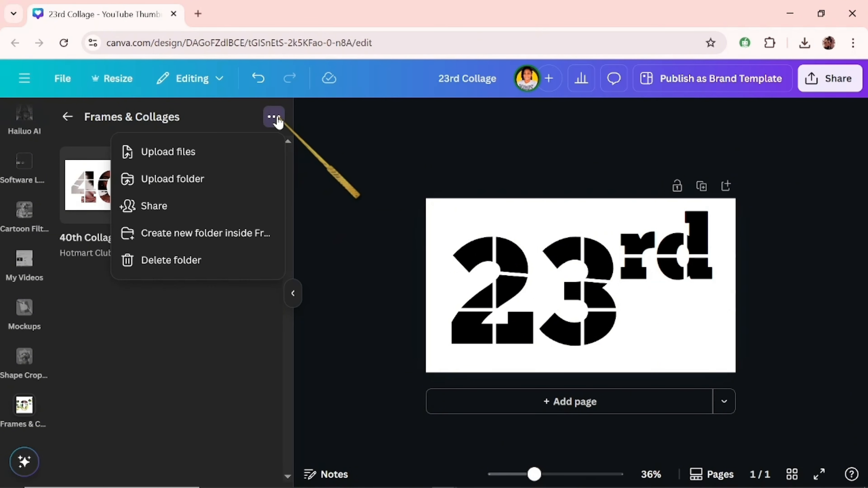
{"action": "left_click", "coordinate": [235, 163]}
{"action": "left_click", "coordinate": [318, 233]}
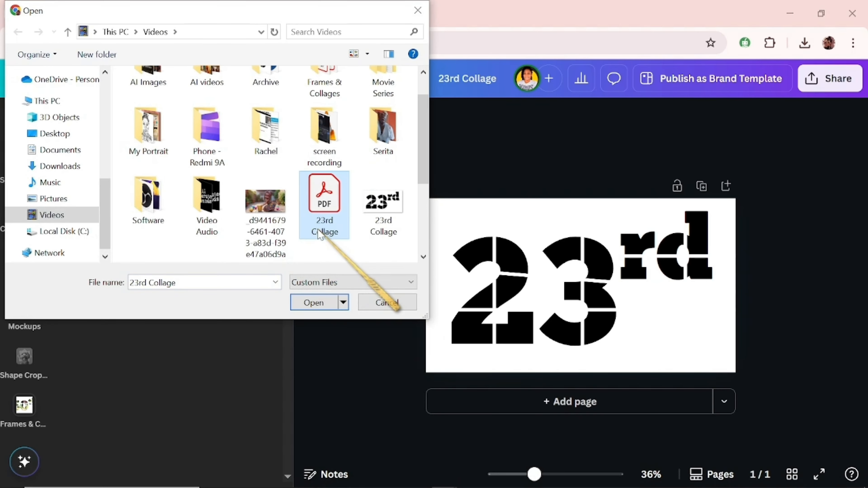
{"action": "double_click", "coordinate": [322, 225]}
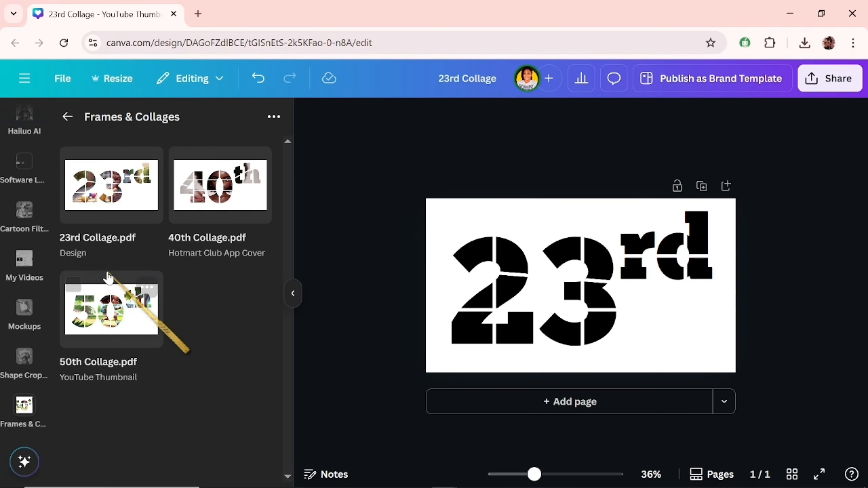
Step: Add 23rd Collage.pdf to the design as a new page and move it above the black 23rd page
{"action": "left_click", "coordinate": [132, 198]}
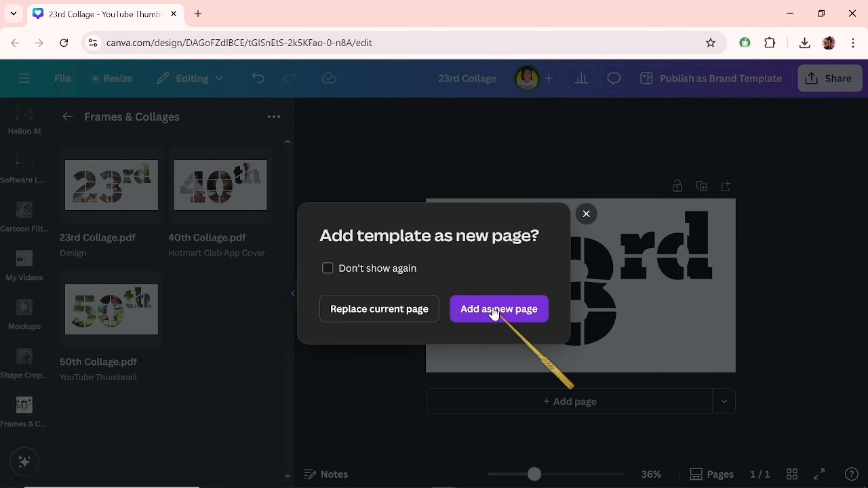
{"action": "left_click", "coordinate": [510, 311]}
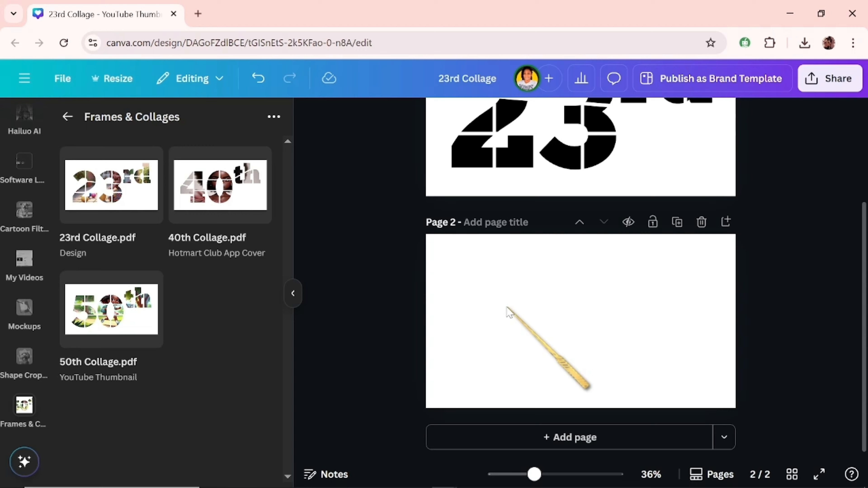
{"action": "left_click", "coordinate": [577, 223]}
Step: Delete only the image, not the frame, from the upper-right segment of the 2 on page 1
{"action": "left_click_drag", "start_coordinate": [576, 244], "coordinate": [535, 176]}
{"action": "left_click", "coordinate": [534, 175]}
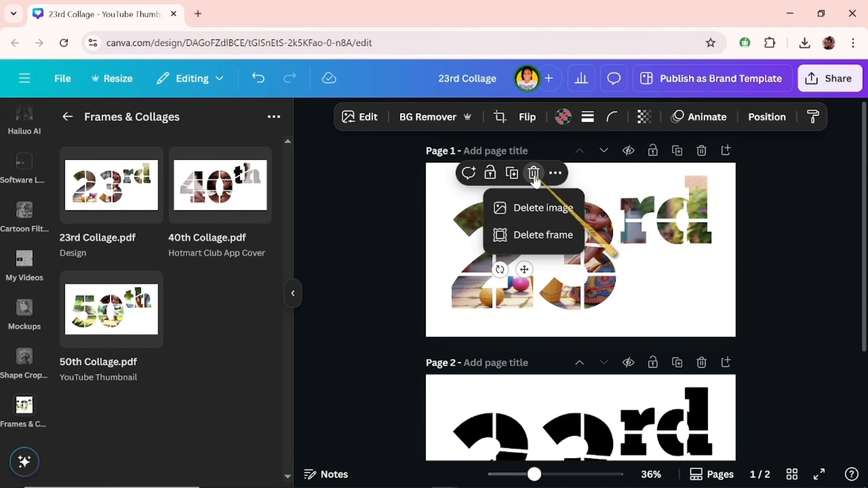
{"action": "left_click", "coordinate": [538, 208]}
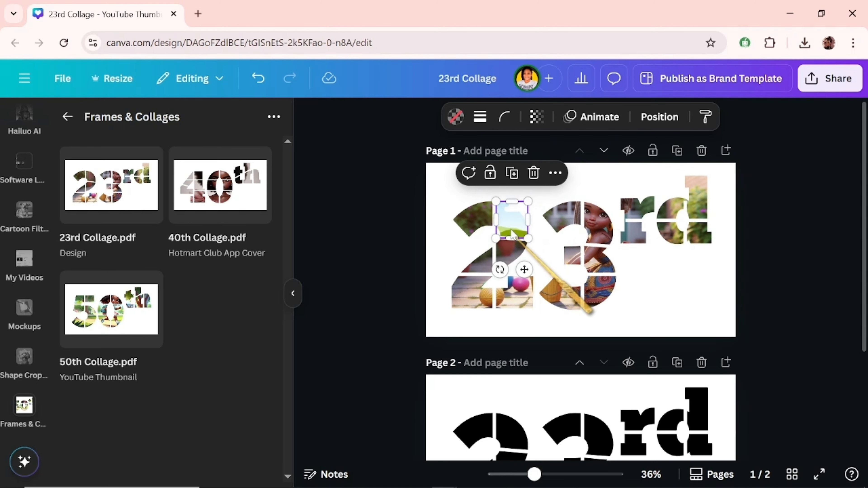
{"action": "left_click_drag", "start_coordinate": [555, 232], "coordinate": [653, 270]}
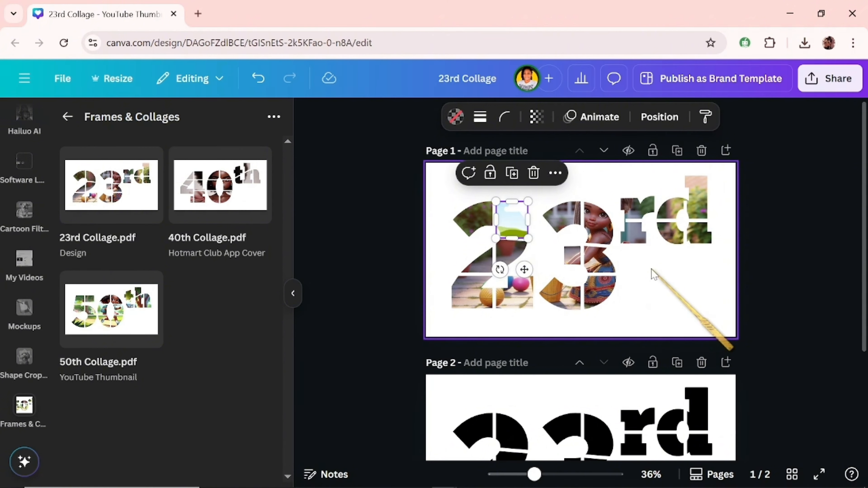
Step: Set the background of page 1 to the black-to-grey gradient
{"action": "left_click", "coordinate": [652, 270]}
{"action": "left_click", "coordinate": [513, 116]}
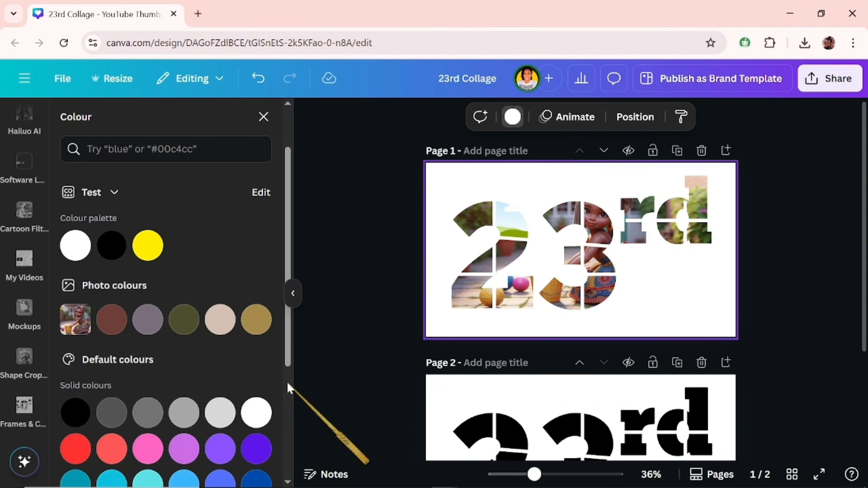
{"action": "scroll", "coordinate": [288, 386], "scroll_direction": "down", "scroll_amount": 5}
{"action": "left_click", "coordinate": [80, 389]}
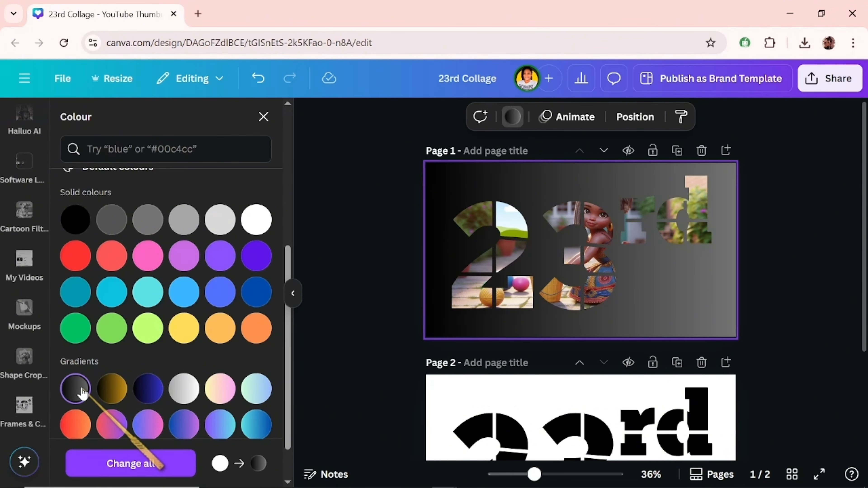
Step: Delete the images from the remaining segments of the 2 on page 1, keeping their frames
{"action": "left_click", "coordinate": [518, 254]}
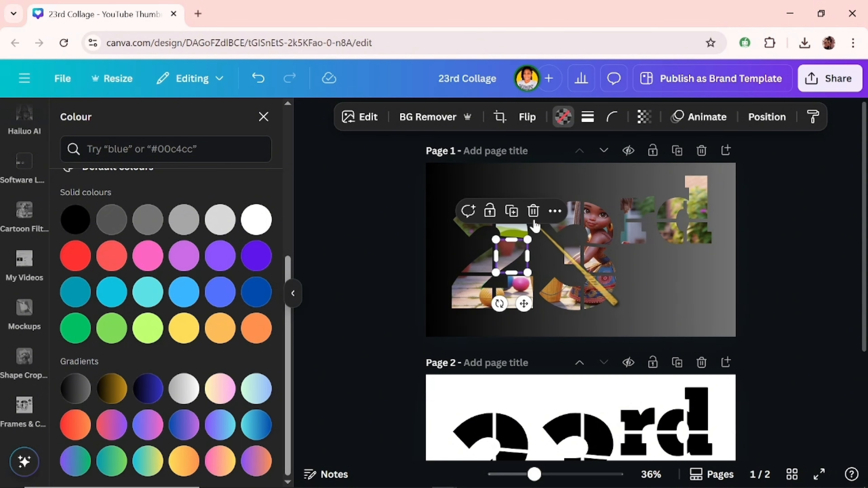
{"action": "left_click", "coordinate": [533, 211]}
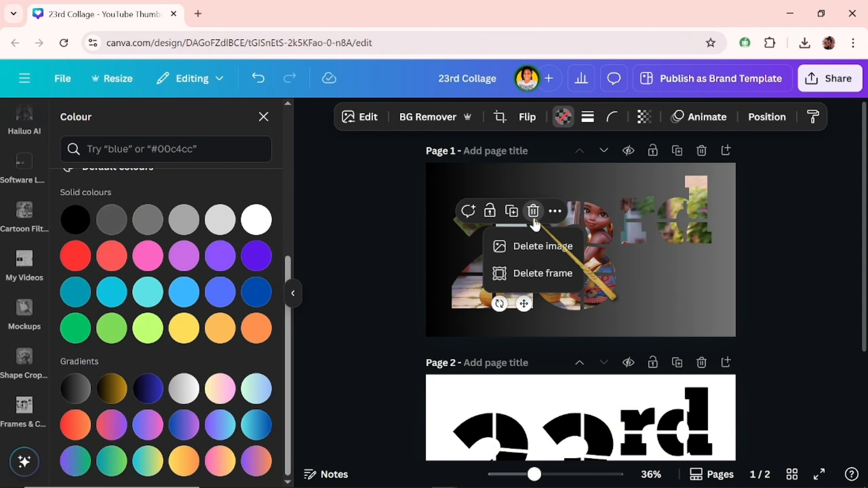
{"action": "left_click", "coordinate": [529, 245]}
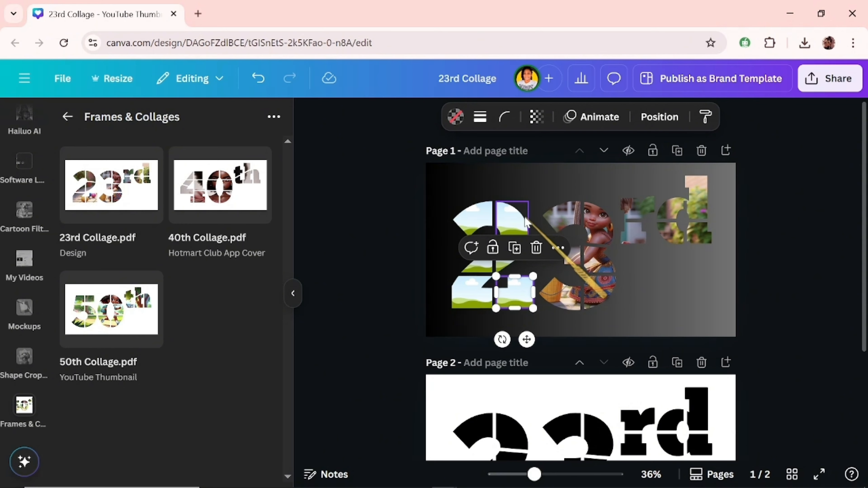
{"action": "left_click", "coordinate": [539, 188]}
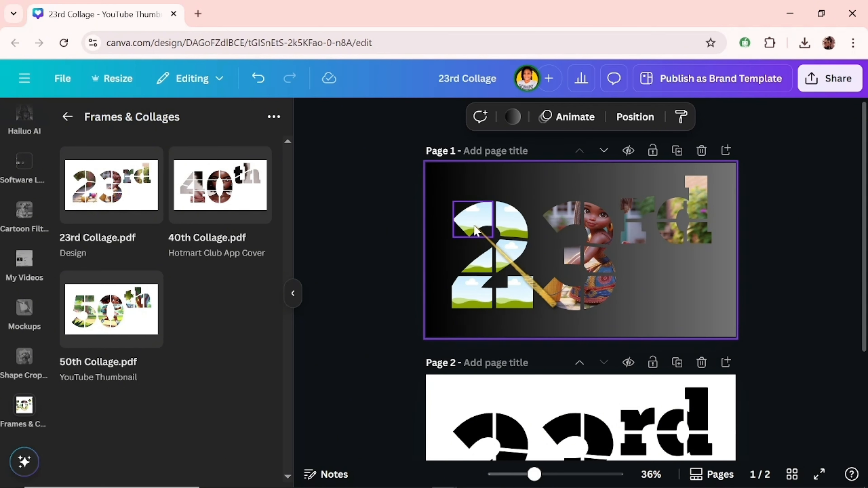
Step: Select all six empty frames of the 2 on page 1 and group them
{"action": "left_click", "coordinate": [475, 230]}
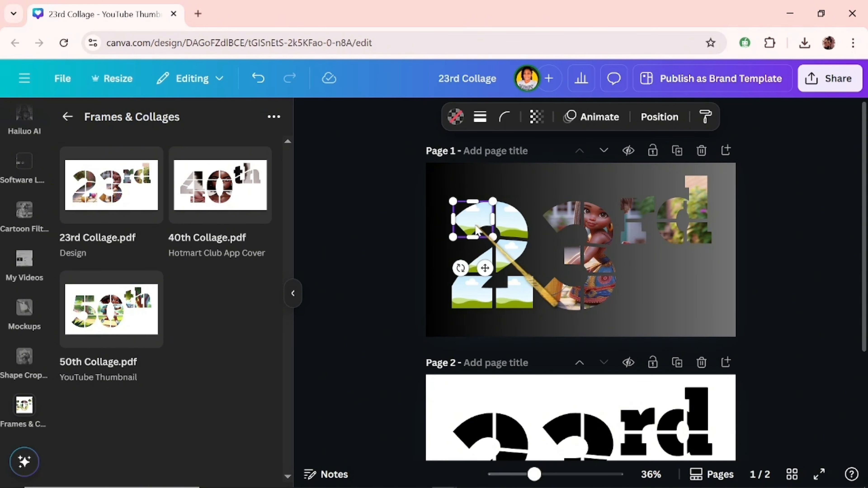
{"action": "left_click", "coordinate": [511, 228], "text": "shift"}
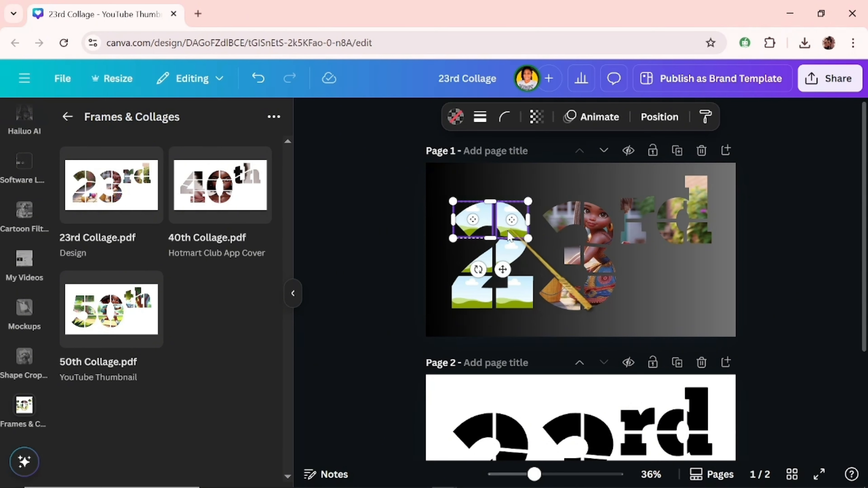
{"action": "left_click", "coordinate": [504, 249], "text": "shift"}
{"action": "left_click", "coordinate": [467, 267], "text": "shift"}
{"action": "left_click", "coordinate": [466, 292], "text": "shift"}
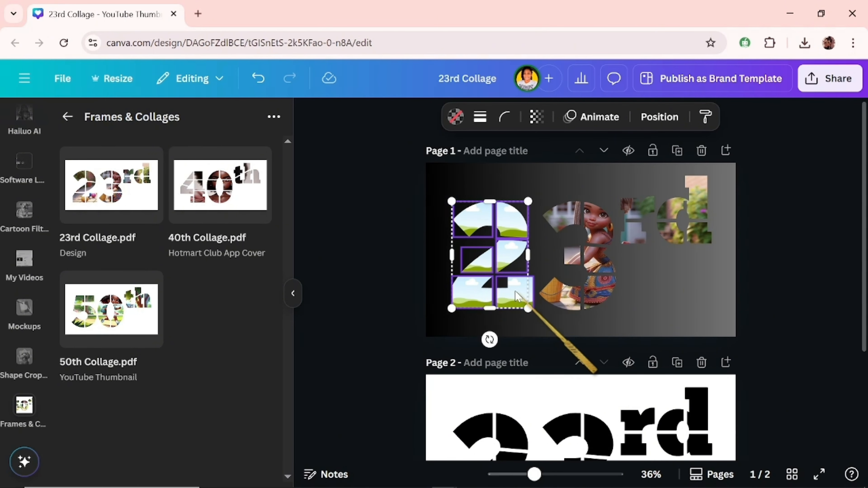
{"action": "left_click", "coordinate": [516, 289], "text": "shift"}
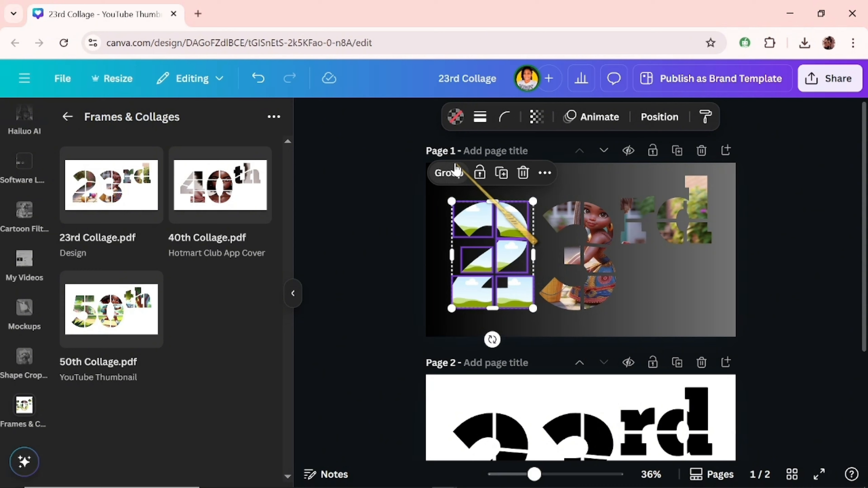
{"action": "left_click", "coordinate": [454, 172]}
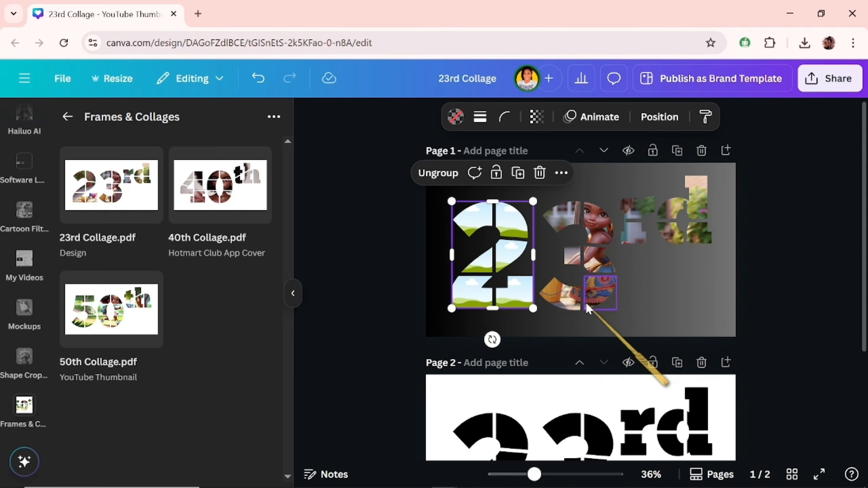
Step: Select all the picture-filled frames of the 3 on page 1 and group them
{"action": "left_click", "coordinate": [570, 296]}
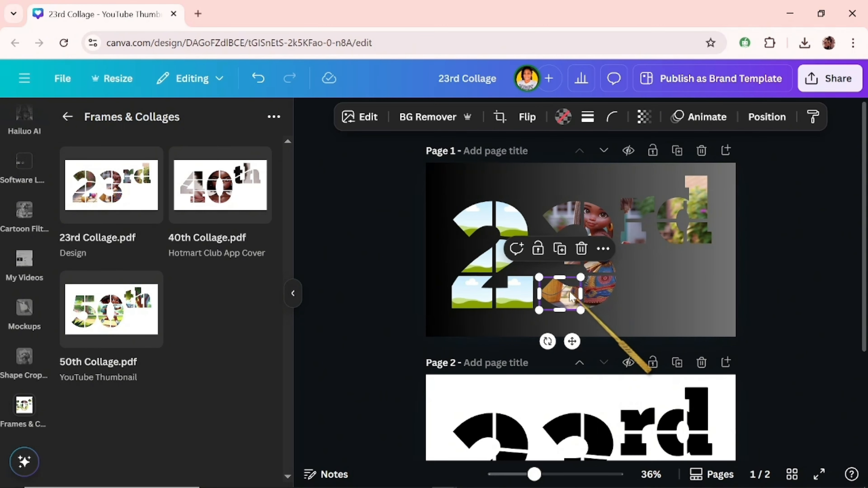
{"action": "left_click", "coordinate": [601, 291], "text": "shift"}
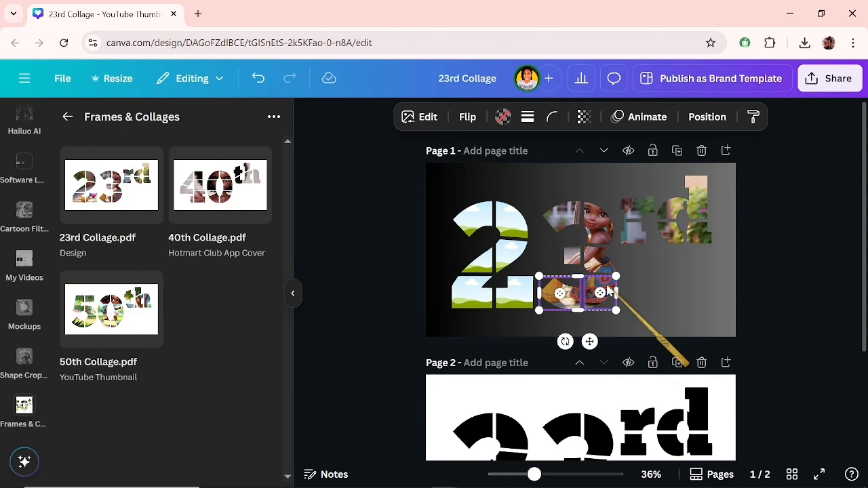
{"action": "left_click", "coordinate": [592, 268], "text": "shift"}
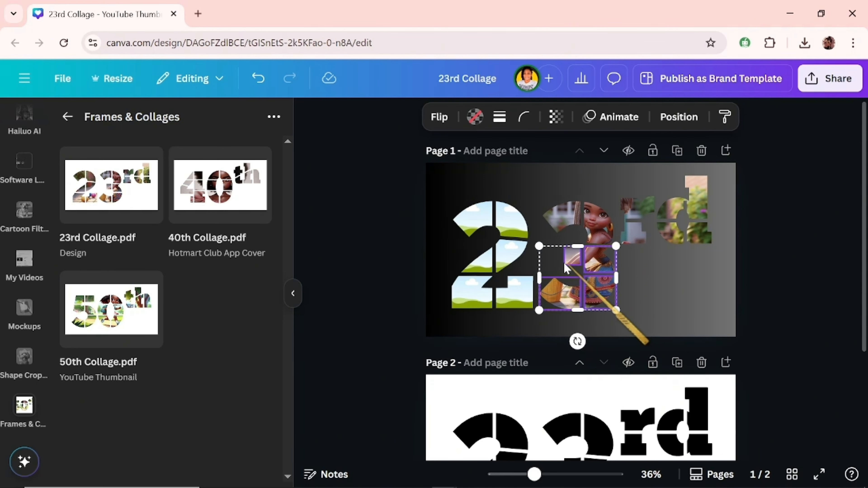
{"action": "left_click", "coordinate": [570, 250], "text": "shift"}
{"action": "left_click", "coordinate": [573, 217], "text": "shift"}
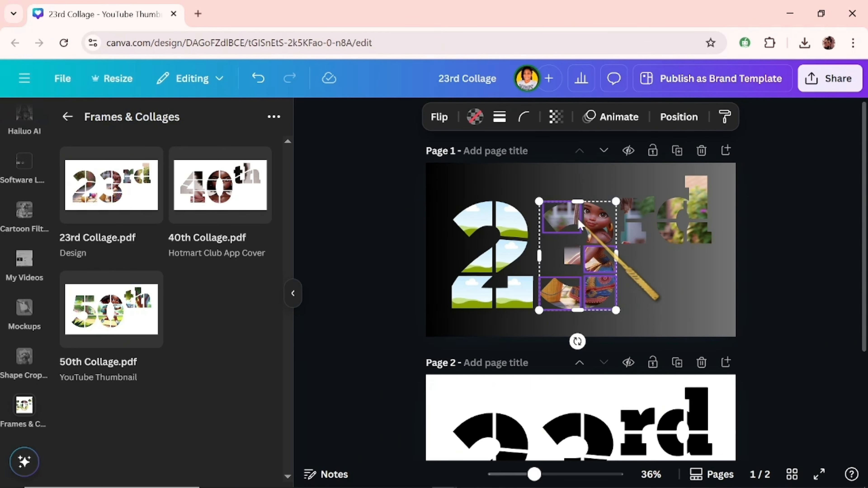
{"action": "left_click", "coordinate": [595, 234], "text": "shift"}
{"action": "left_click", "coordinate": [544, 174]}
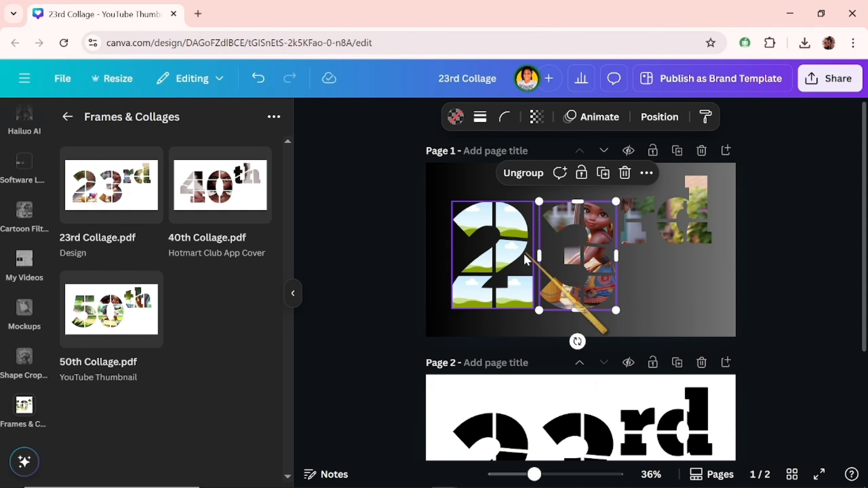
Step: Place the square photo of the girl with long braids from the Models 4 Thumbnails folder in the 2's lower-right frame
{"action": "scroll", "coordinate": [41, 218], "scroll_direction": "up", "scroll_amount": 5}
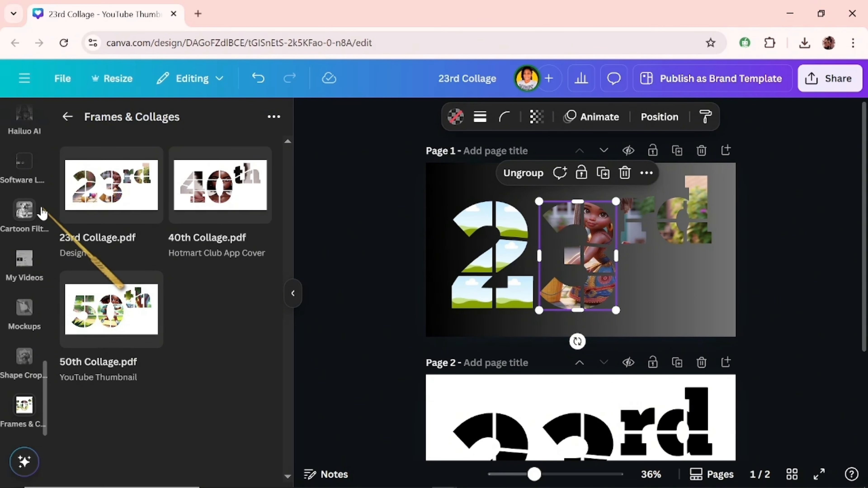
{"action": "scroll", "coordinate": [30, 245], "scroll_direction": "up", "scroll_amount": 5}
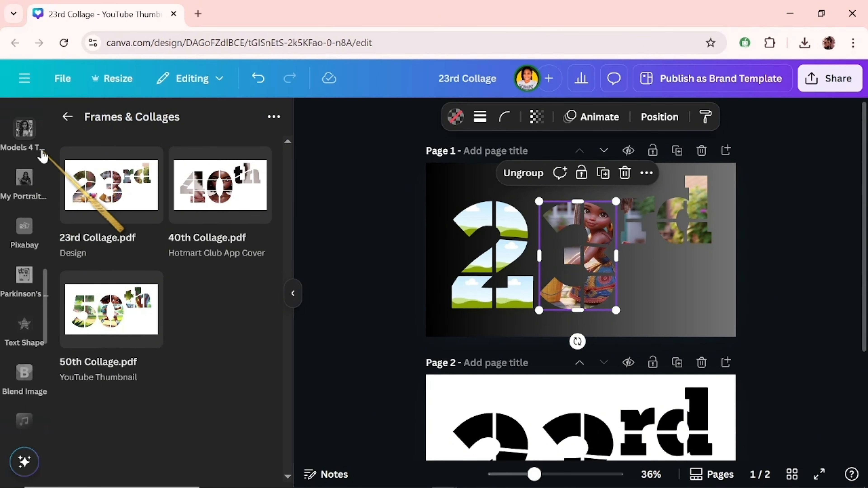
{"action": "left_click", "coordinate": [24, 135]}
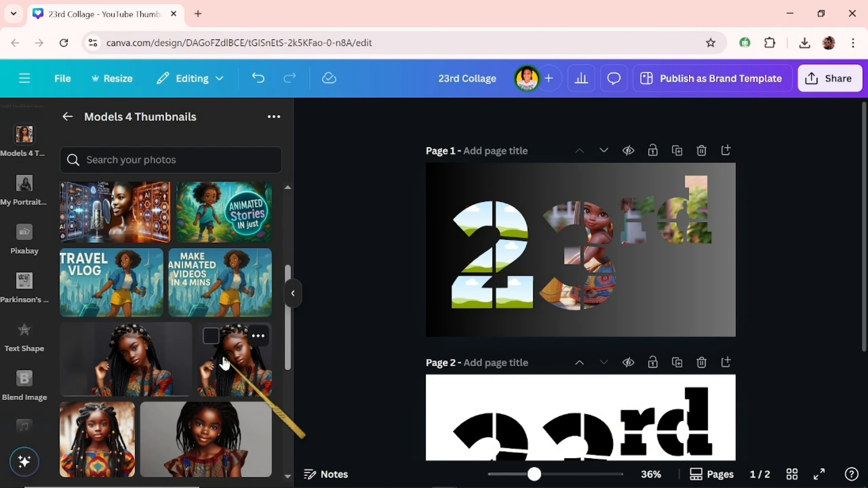
{"action": "left_click", "coordinate": [223, 362]}
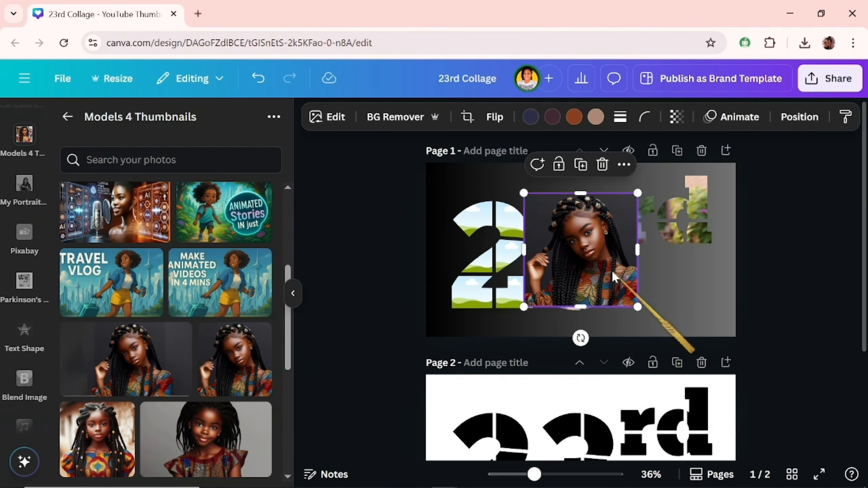
{"action": "left_click_drag", "start_coordinate": [611, 269], "coordinate": [514, 298]}
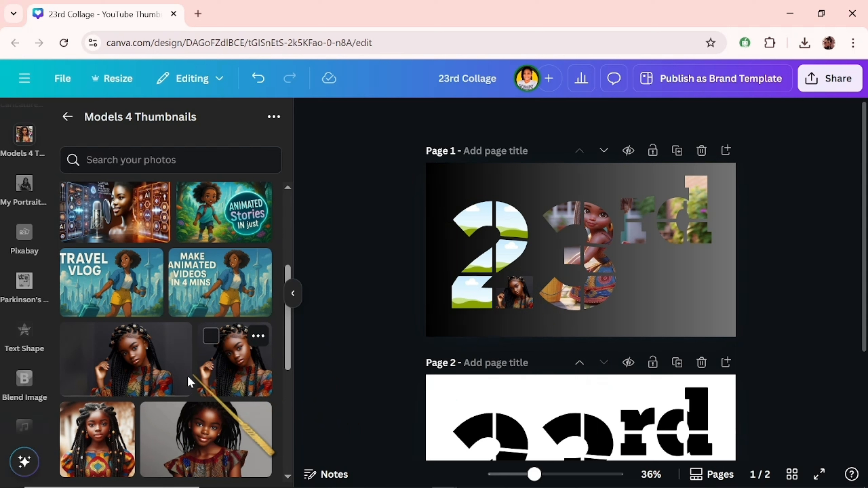
Step: Place the wide grey-background photo of the girl in the 2's upper-left frame on page 1 and reposition its crop around her face
{"action": "left_click", "coordinate": [185, 448]}
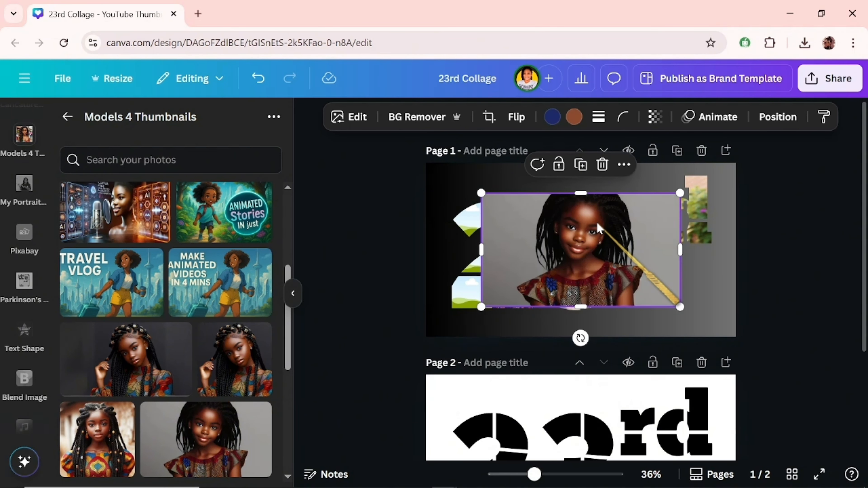
{"action": "left_click_drag", "start_coordinate": [598, 226], "coordinate": [486, 217]}
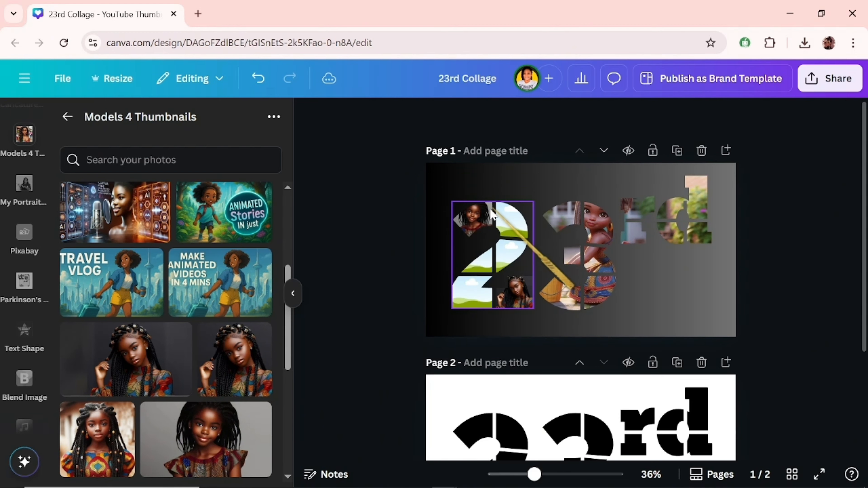
{"action": "double_click", "coordinate": [482, 225]}
{"action": "mouse_move", "coordinate": [483, 227]}
{"action": "left_mouse_down"}
{"action": "mouse_move", "coordinate": [453, 252]}
{"action": "mouse_move", "coordinate": [471, 228]}
{"action": "mouse_move", "coordinate": [492, 221]}
{"action": "mouse_move", "coordinate": [488, 215]}
{"action": "left_mouse_up"}
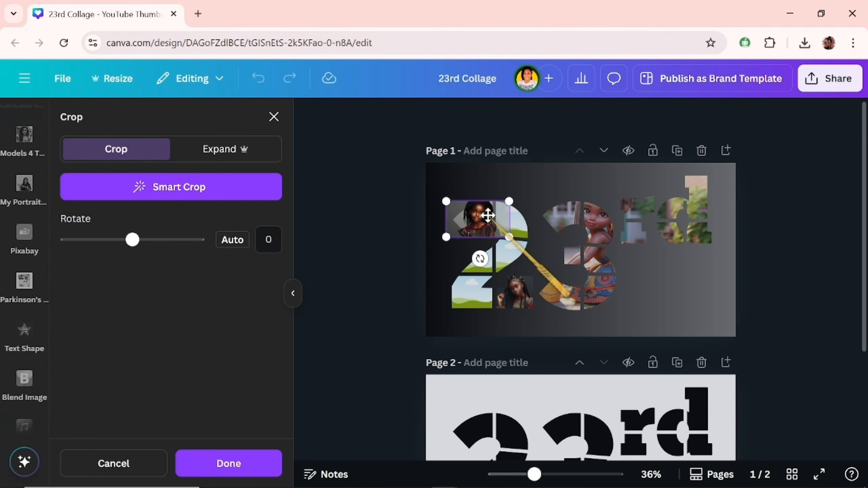
{"action": "left_click", "coordinate": [242, 463]}
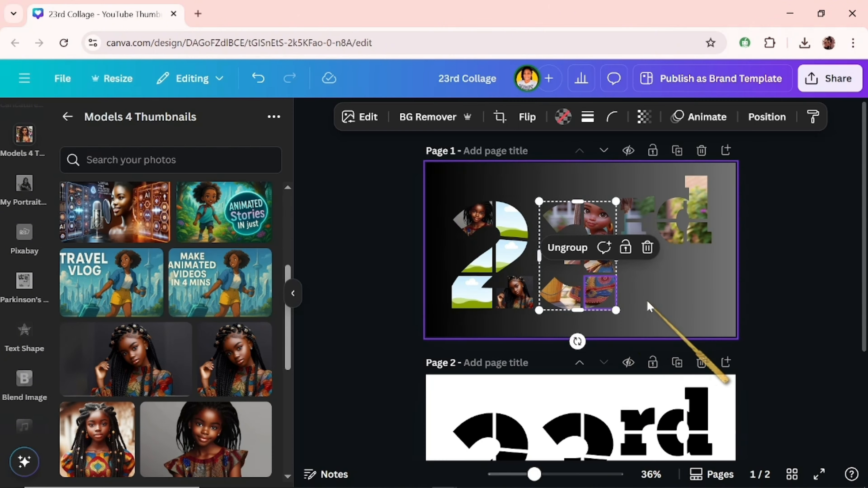
{"action": "key", "text": "Escape"}
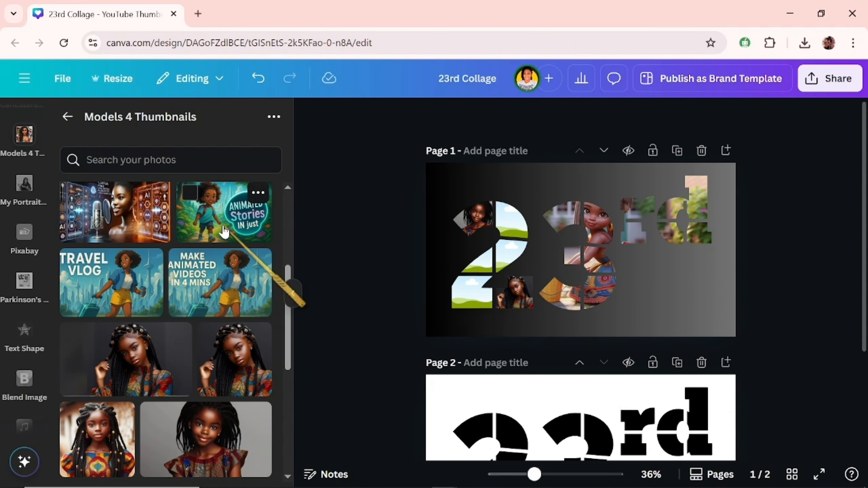
Step: Fill the 3's lower-left frame with the "Animated Stories in just" image, enlarging and shifting its crop to show the child's face
{"action": "left_click", "coordinate": [213, 237]}
{"action": "left_click_drag", "start_coordinate": [553, 255], "coordinate": [562, 292]}
{"action": "double_click", "coordinate": [563, 290]}
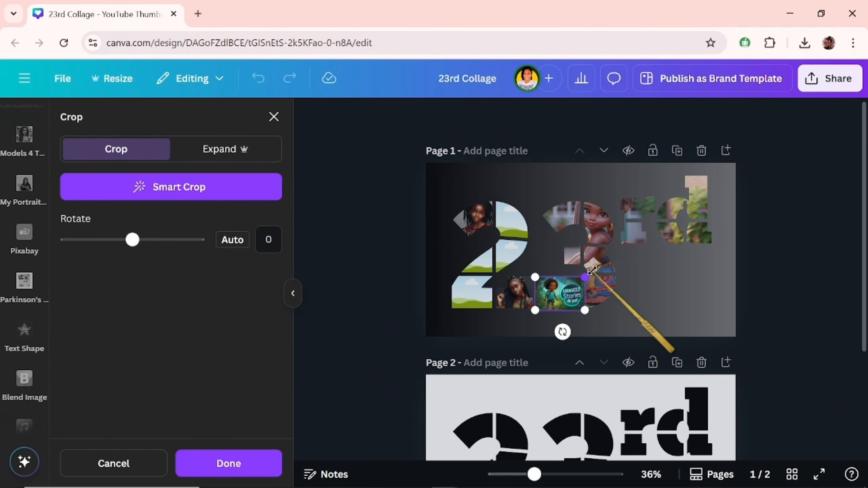
{"action": "left_click_drag", "start_coordinate": [582, 274], "coordinate": [630, 247]}
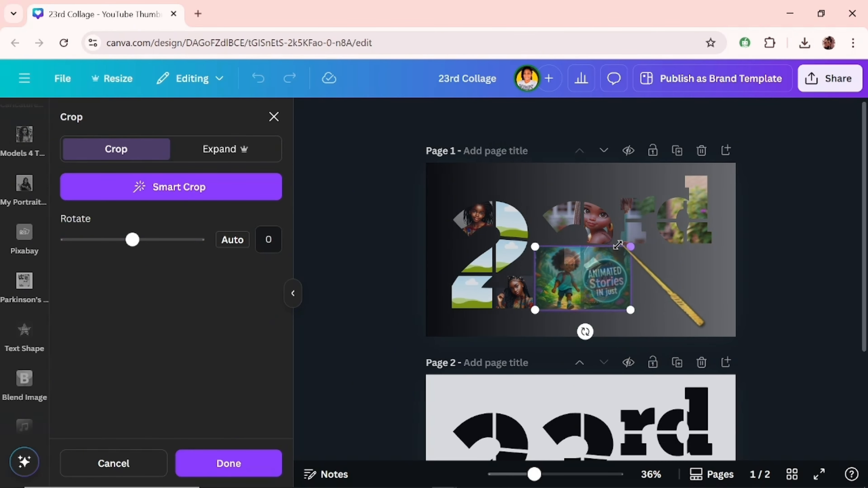
{"action": "left_click_drag", "start_coordinate": [545, 303], "coordinate": [535, 335]}
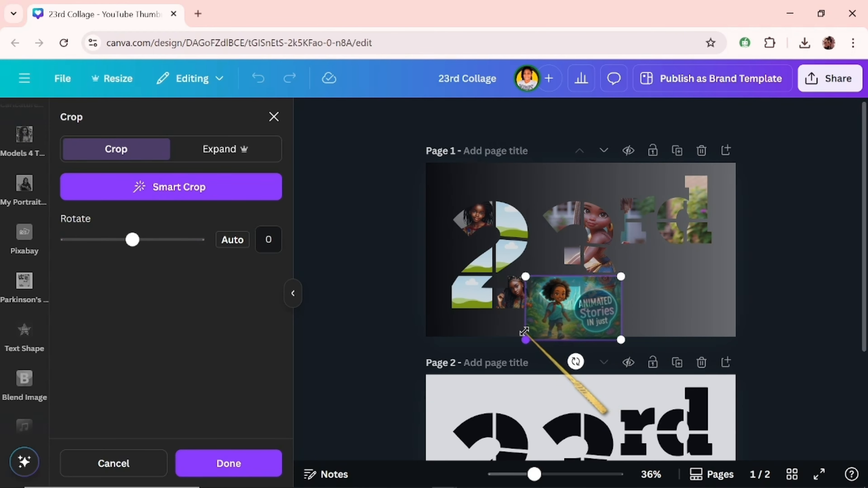
{"action": "left_click", "coordinate": [736, 339]}
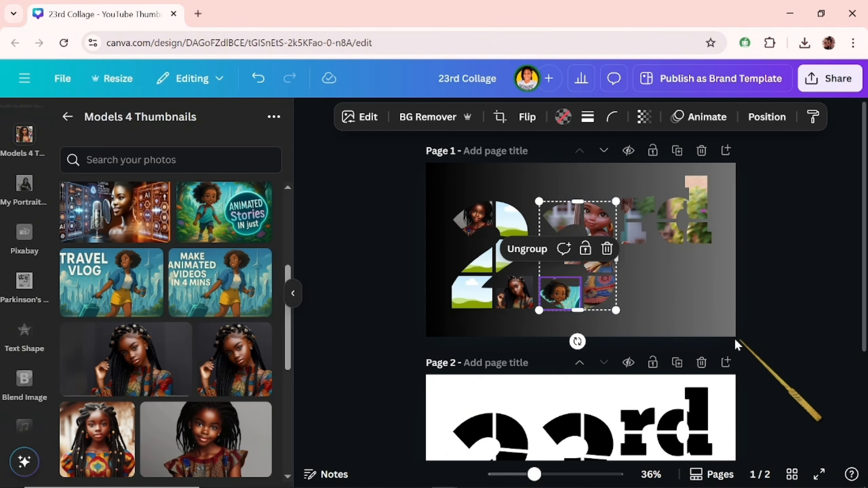